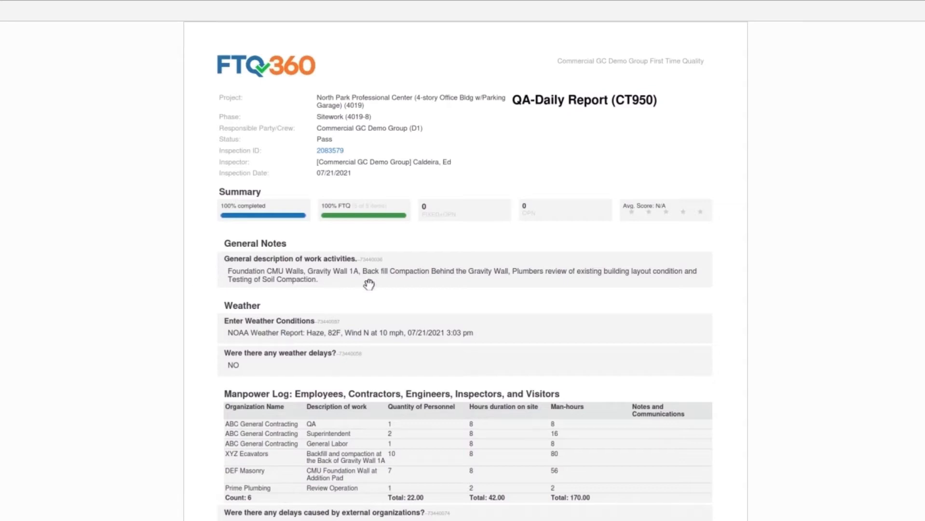
Step: Examine the QA-Daily Report from general notes, weather, manpower and equipment through materials, jobsite photos and sign-off
scroll(495, 285, "down", 2)
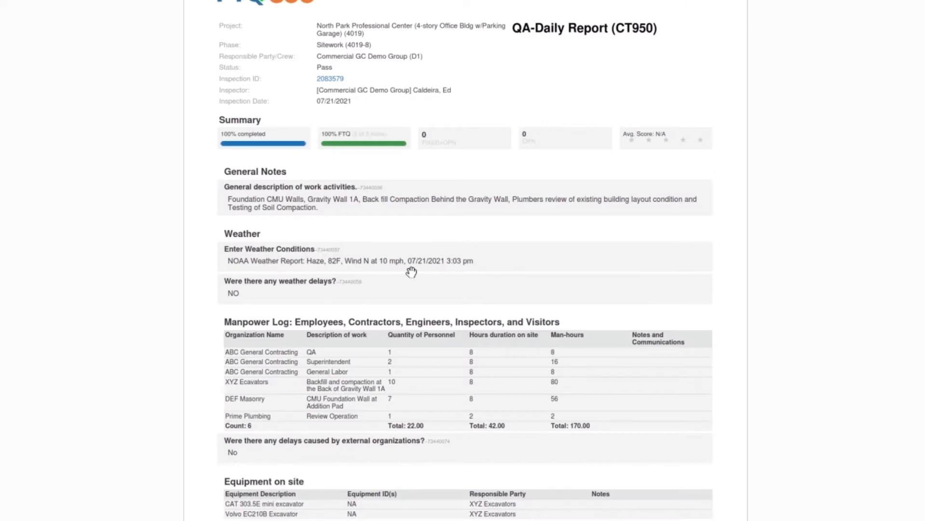
scroll(411, 272, "down", 3)
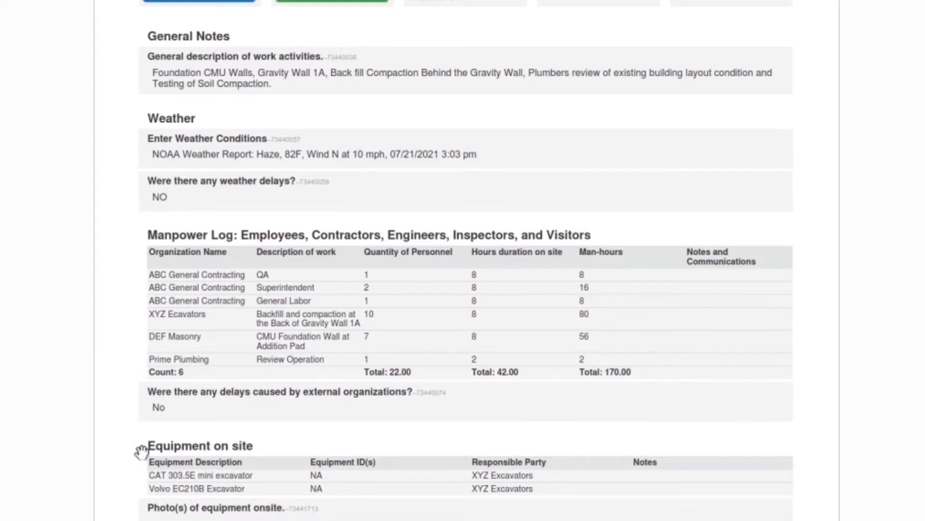
scroll(144, 429, "down", 1)
scroll(159, 429, "down", 2)
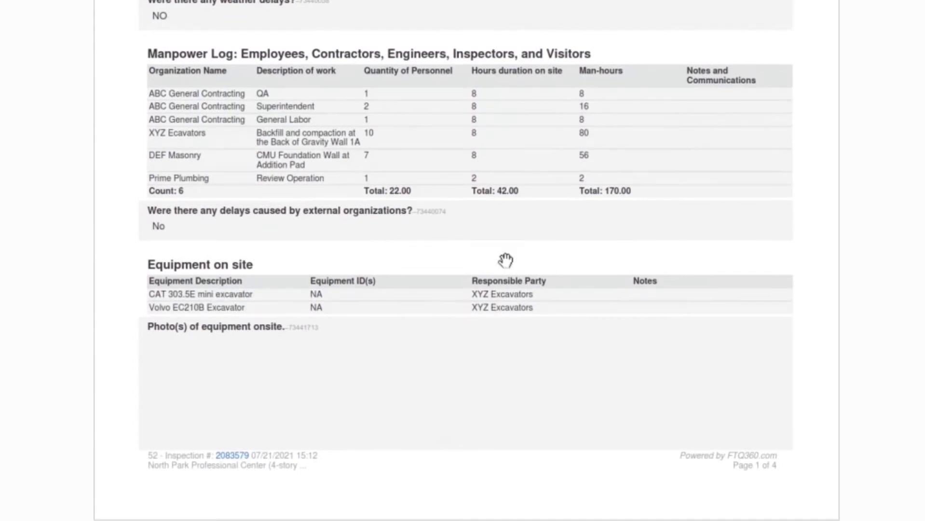
scroll(533, 326, "down", 4)
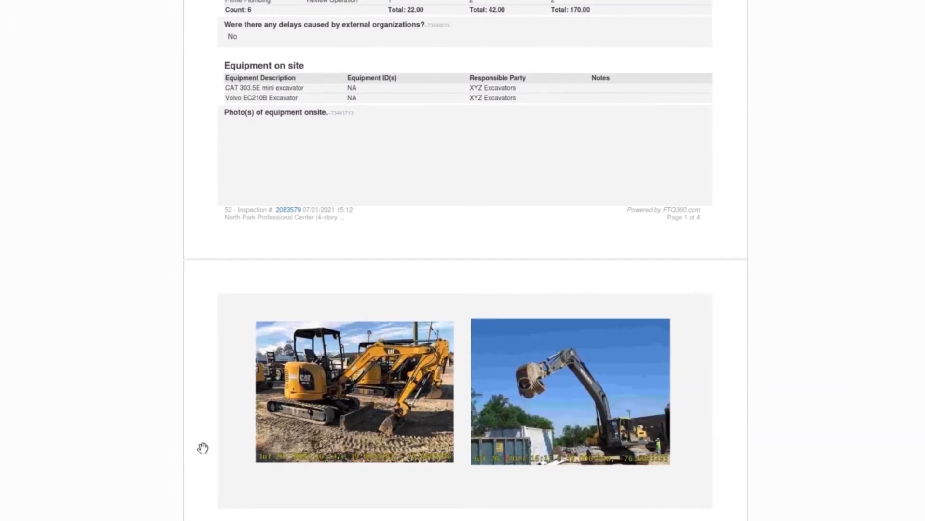
scroll(250, 413, "down", 7)
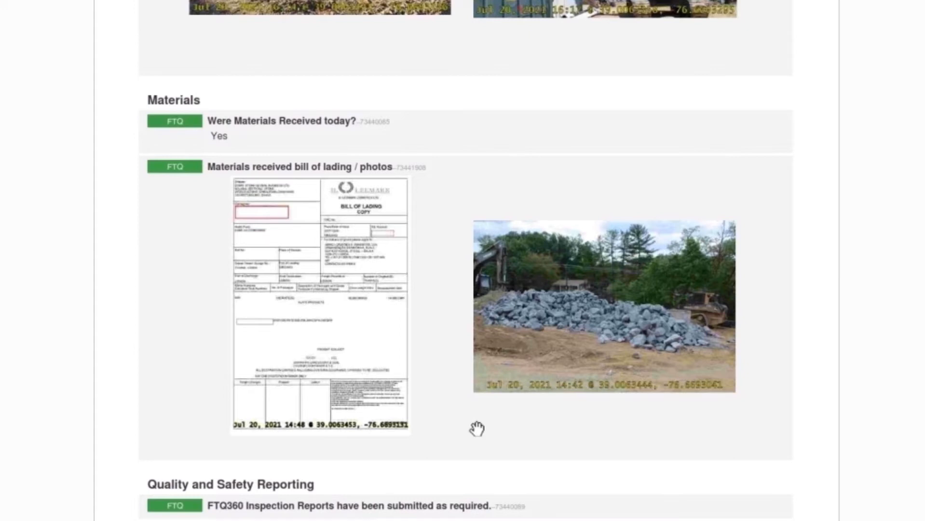
scroll(477, 428, "down", 5)
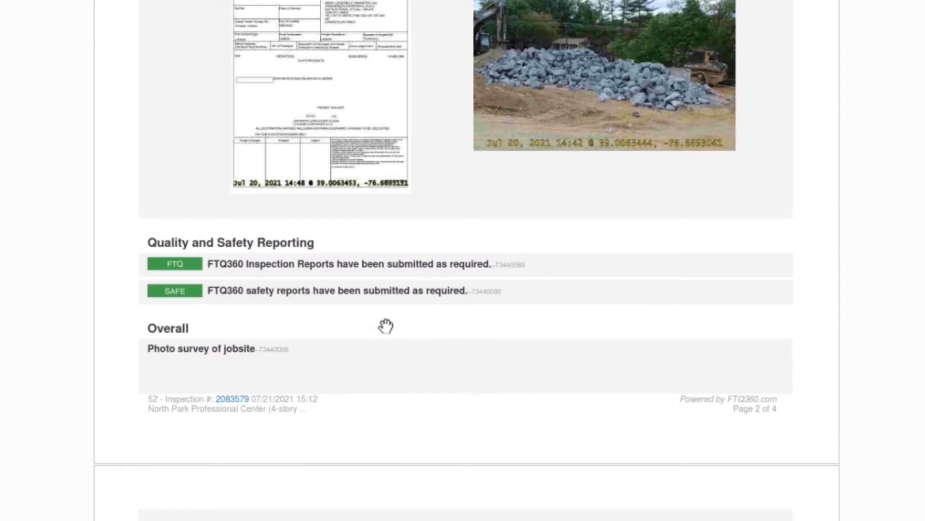
scroll(386, 326, "down", 5)
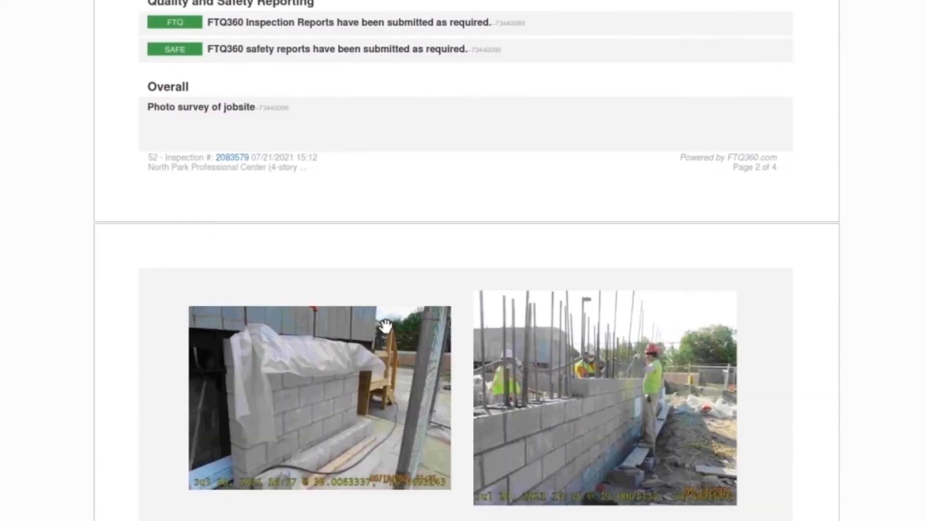
scroll(212, 337, "down", 1)
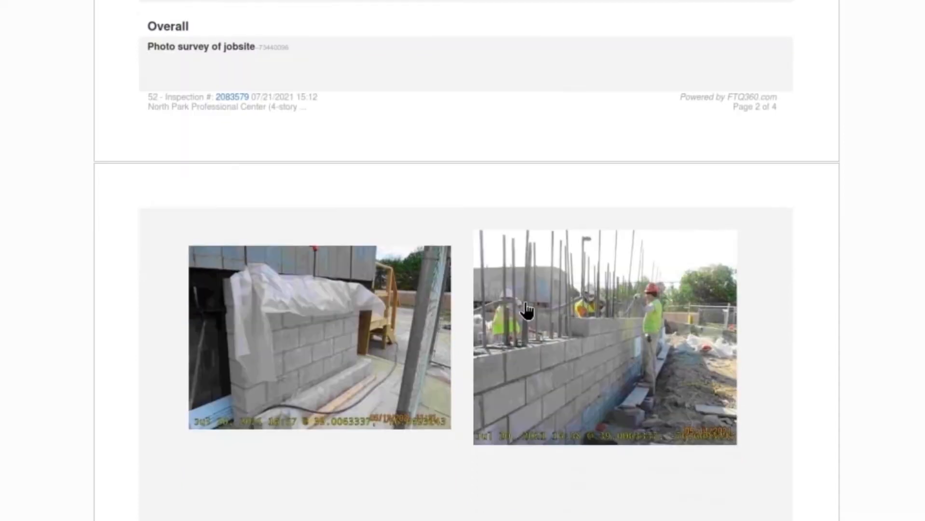
scroll(632, 317, "down", 1)
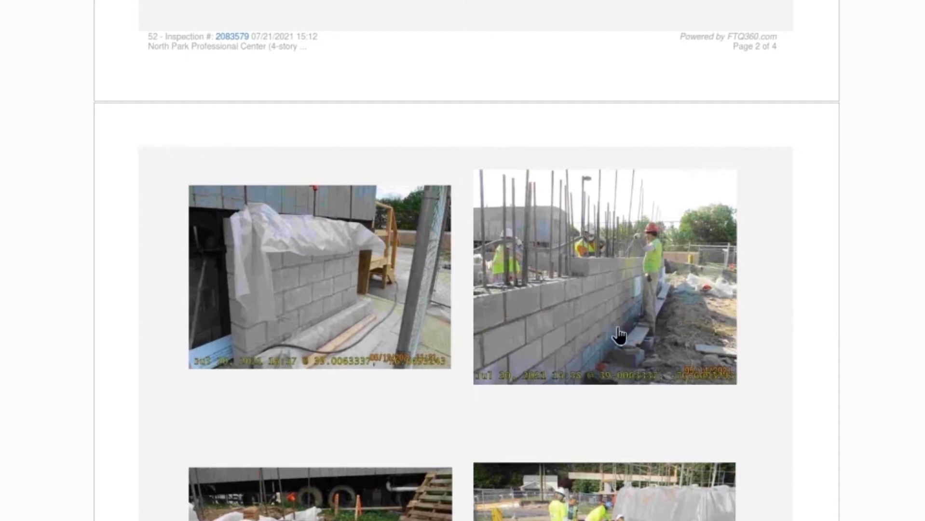
scroll(145, 407, "down", 2)
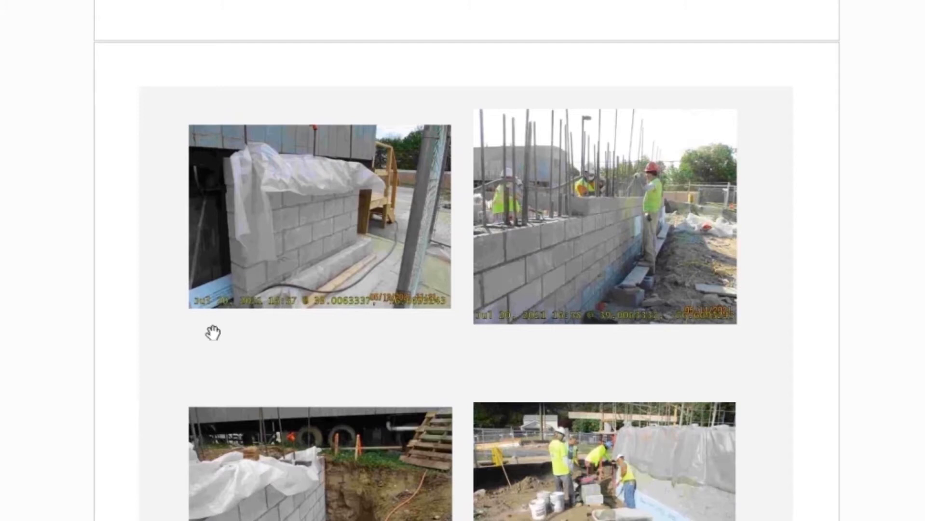
scroll(201, 382, "down", 14)
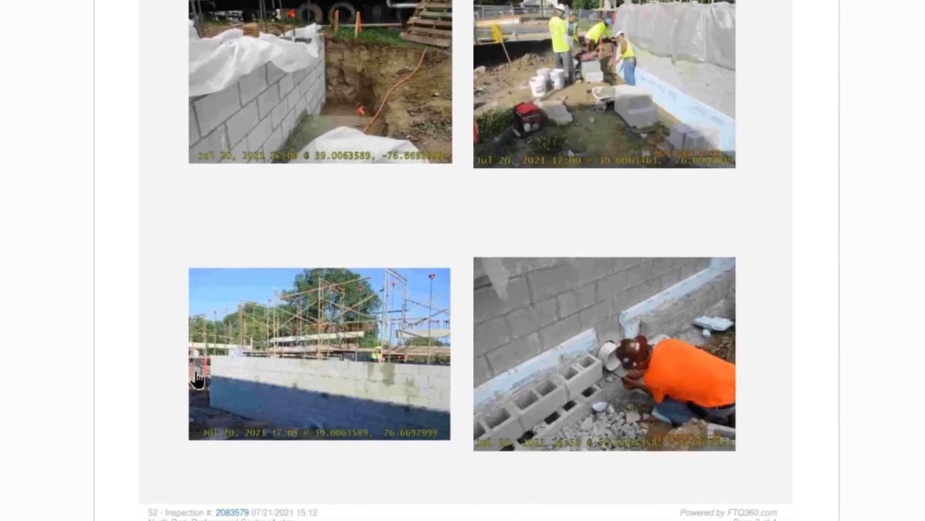
scroll(197, 378, "down", 8)
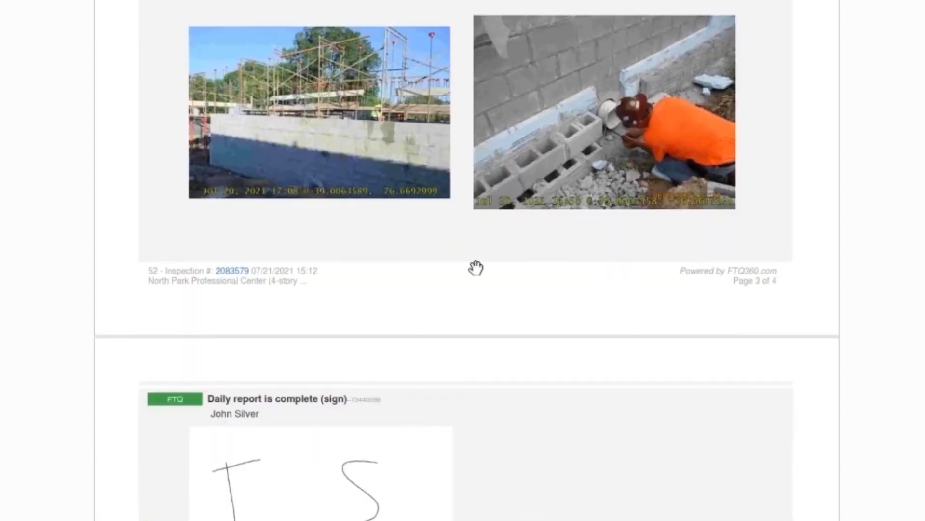
scroll(481, 268, "down", 6)
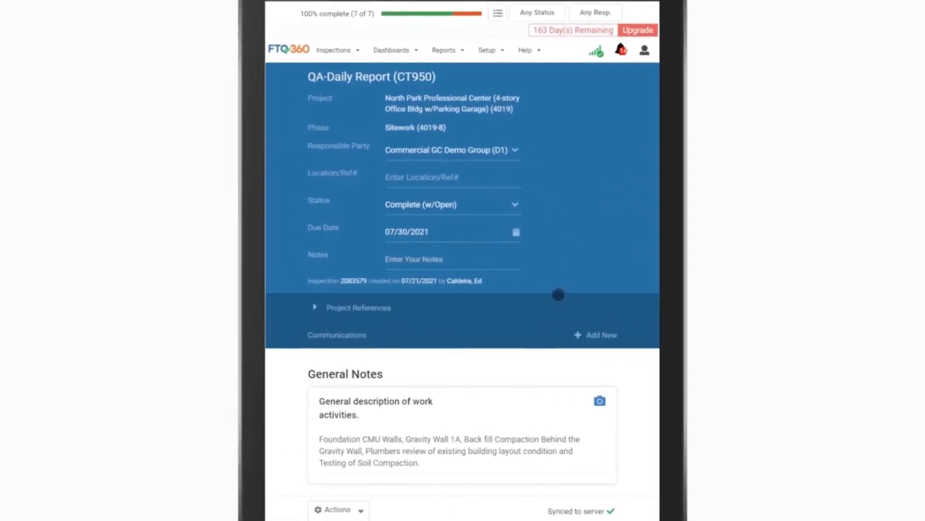
Step: Add a Concrete Issue to the report's Quality and Safety Reporting section and open its responsible party choices
scroll(556, 293, "down", 3)
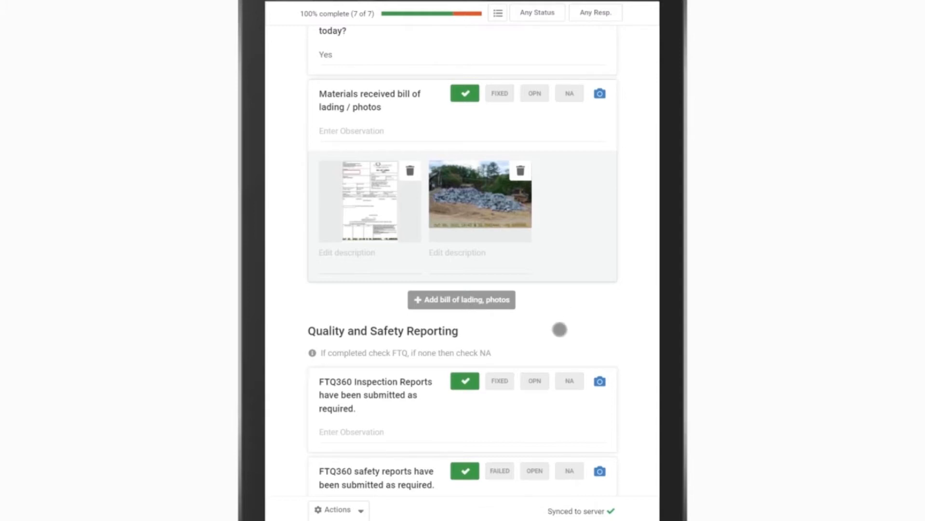
scroll(559, 321, "down", 5)
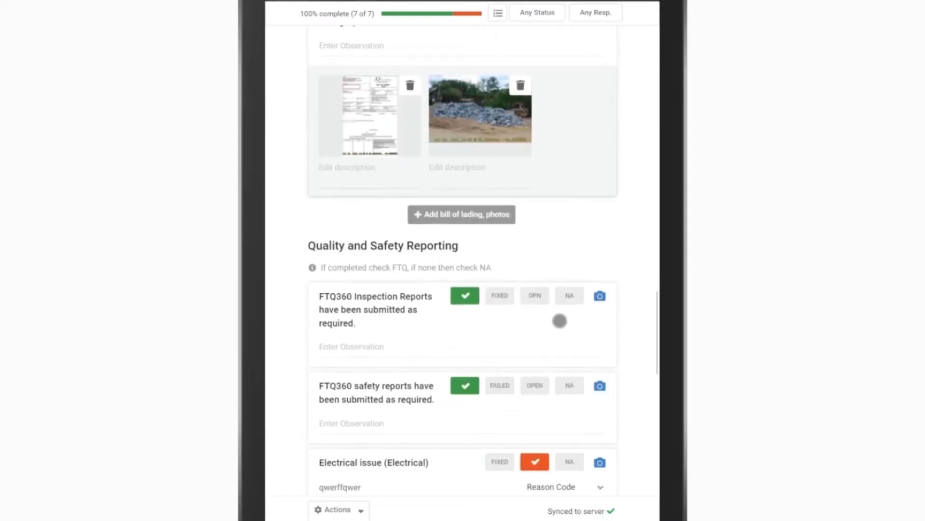
scroll(475, 452, "down", 2)
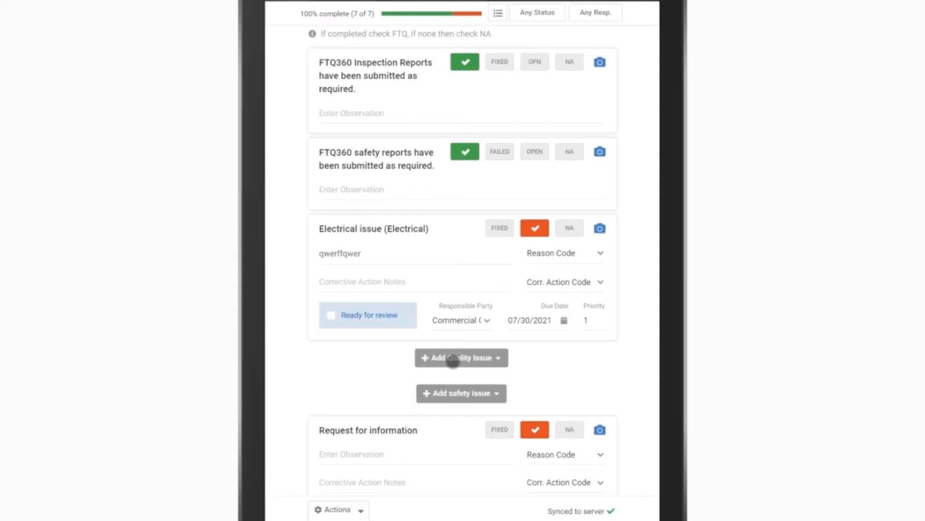
left_click(453, 359)
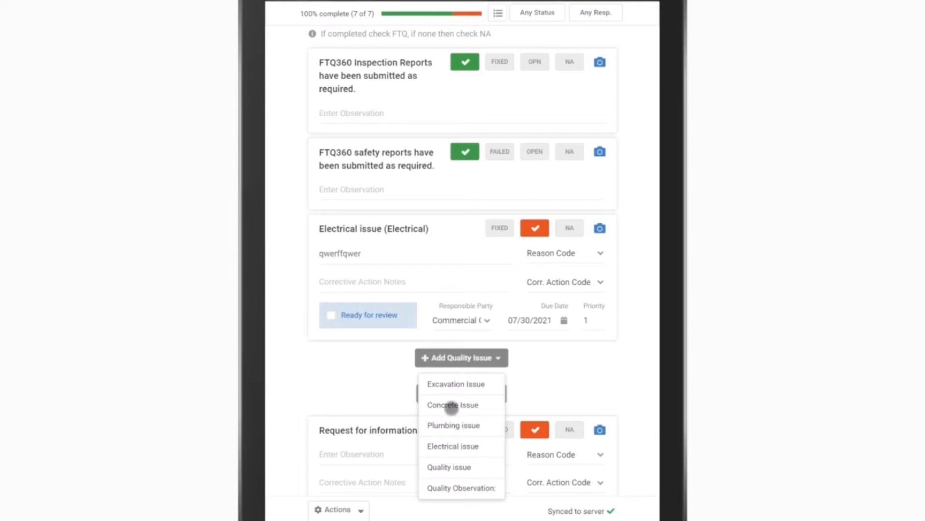
left_click(452, 405)
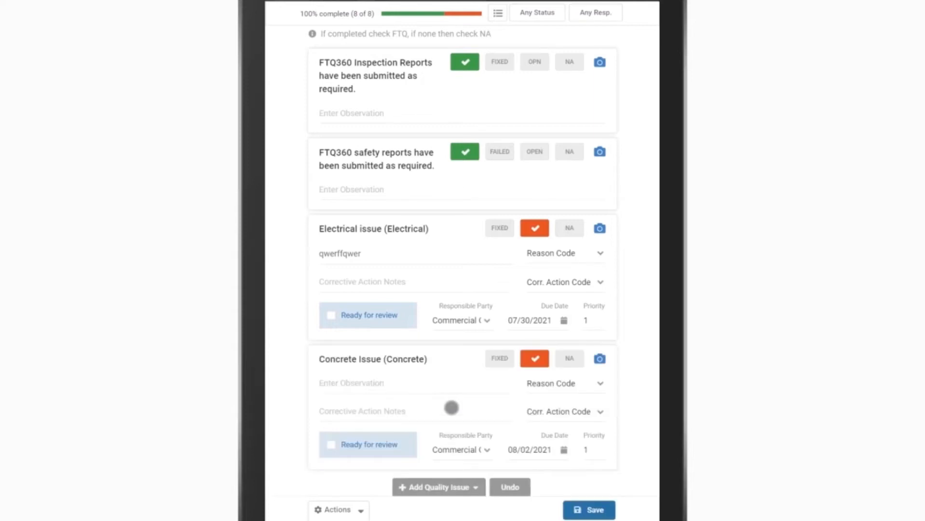
scroll(443, 419, "down", 2)
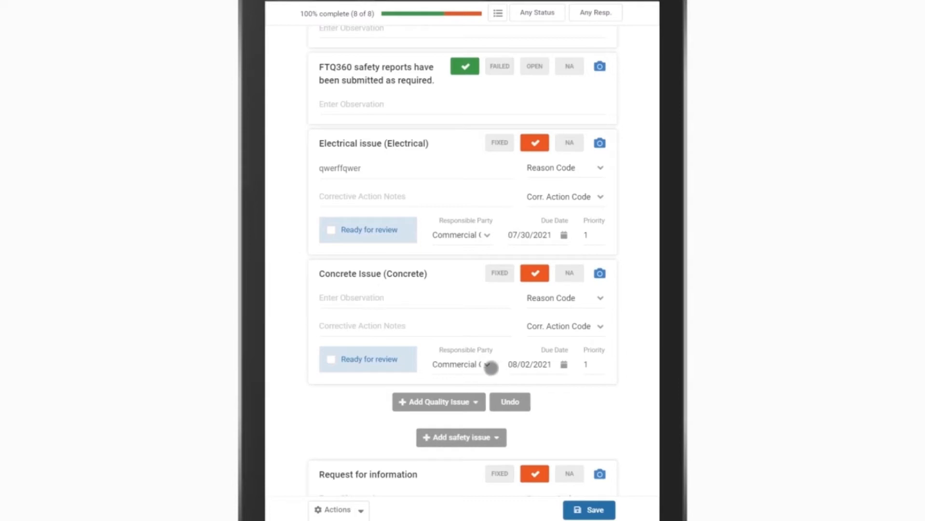
left_click(483, 366)
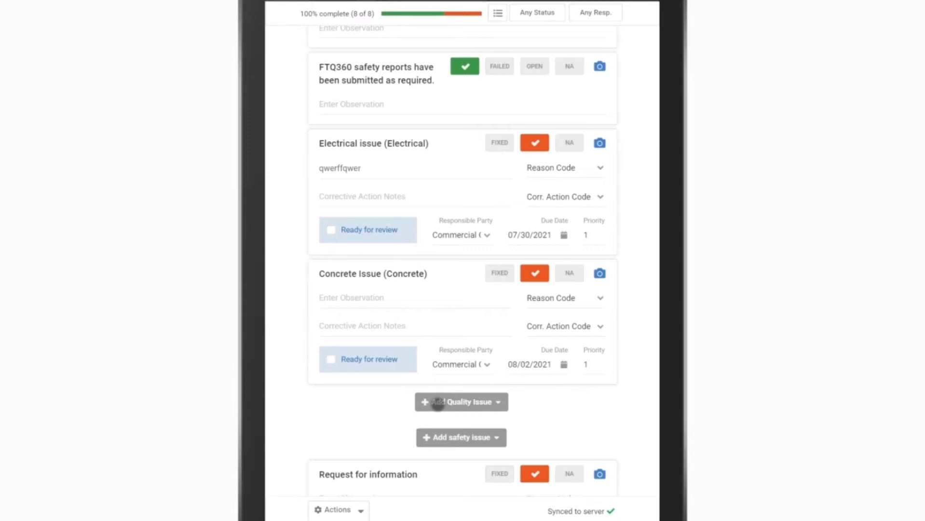
Step: Add an Electrical issue as a further quality issue below the Concrete Issue
left_click(451, 405)
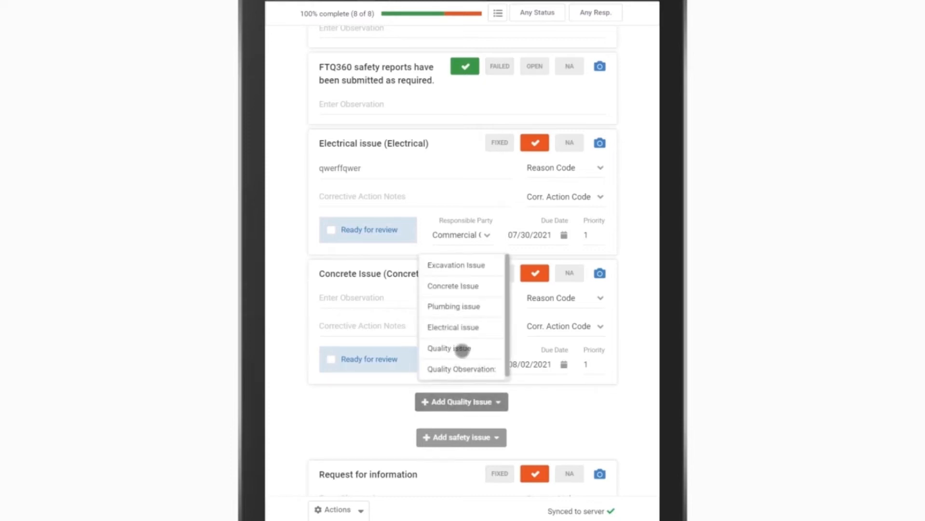
left_click(453, 327)
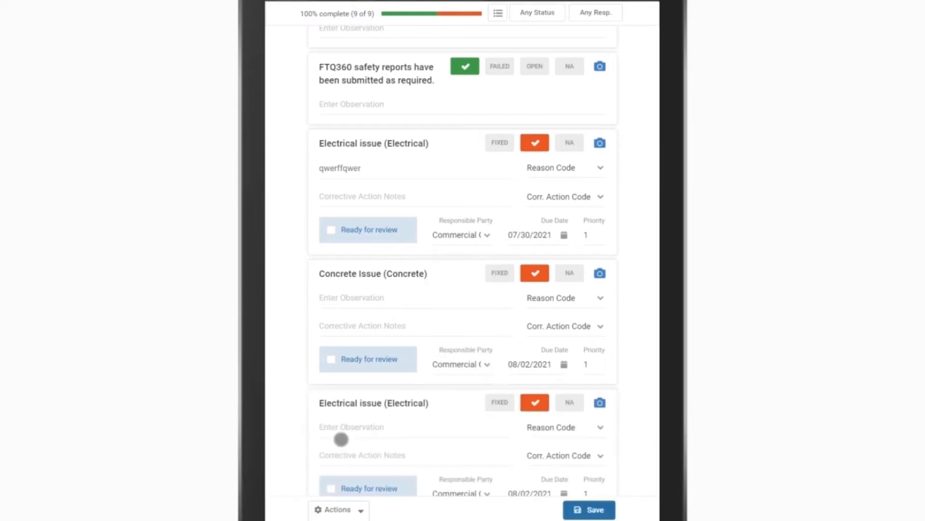
Step: Check which safety issue types can be added to the report, without adding one
scroll(341, 439, "down", 7)
left_click(458, 226)
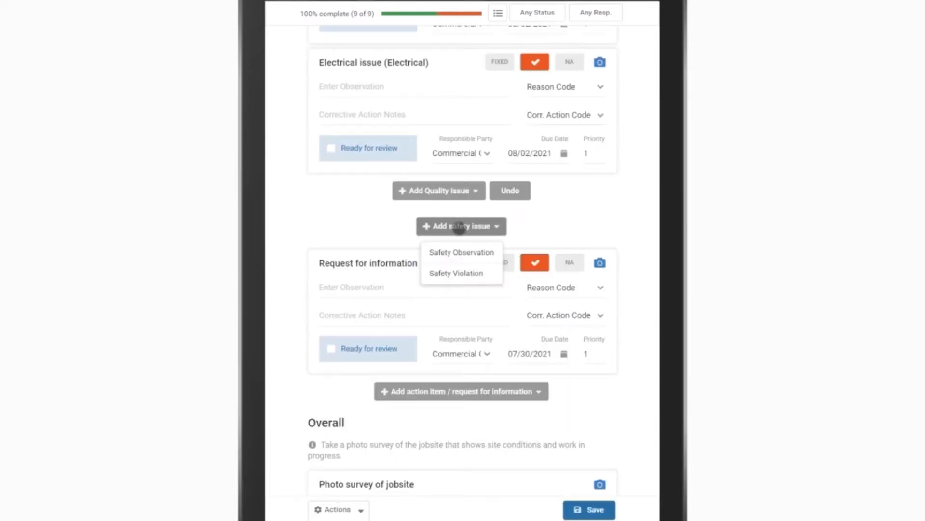
left_click(372, 233)
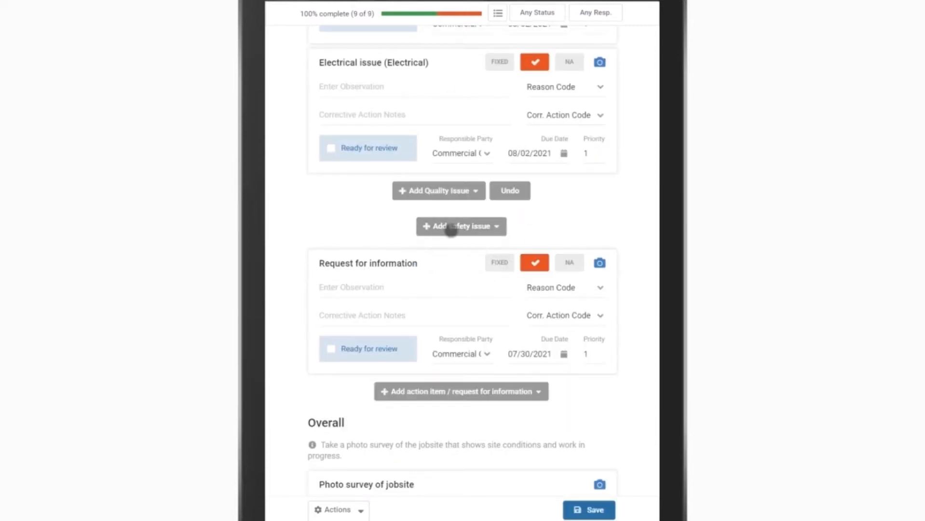
left_click(451, 227)
left_click(370, 235)
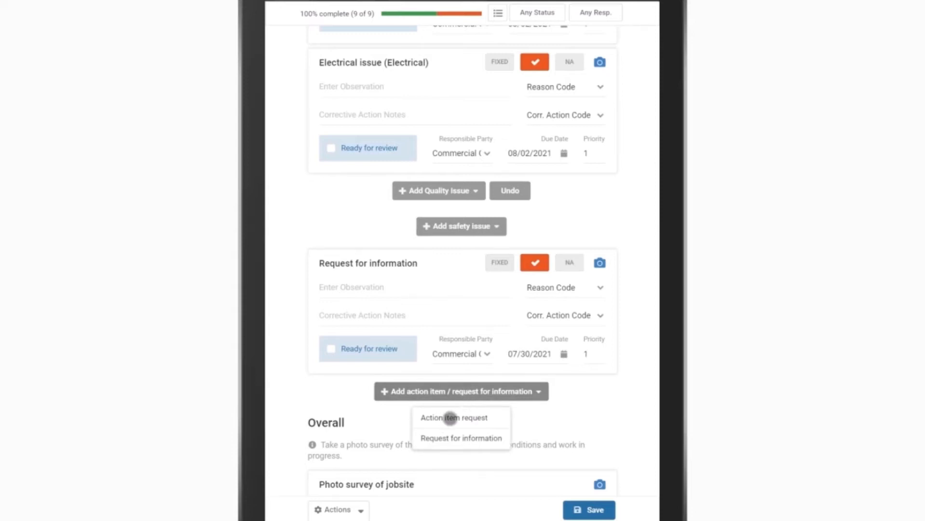
Step: Add an action item request reading "take care of this" assigned to ABC Drywall, and a request for information reading "conflict"
left_click(450, 418)
left_click(489, 355)
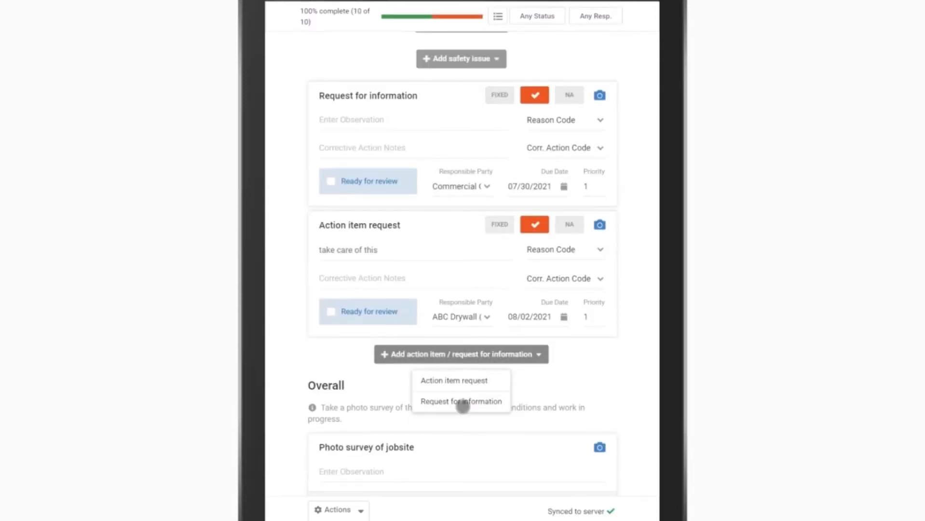
left_click(463, 402)
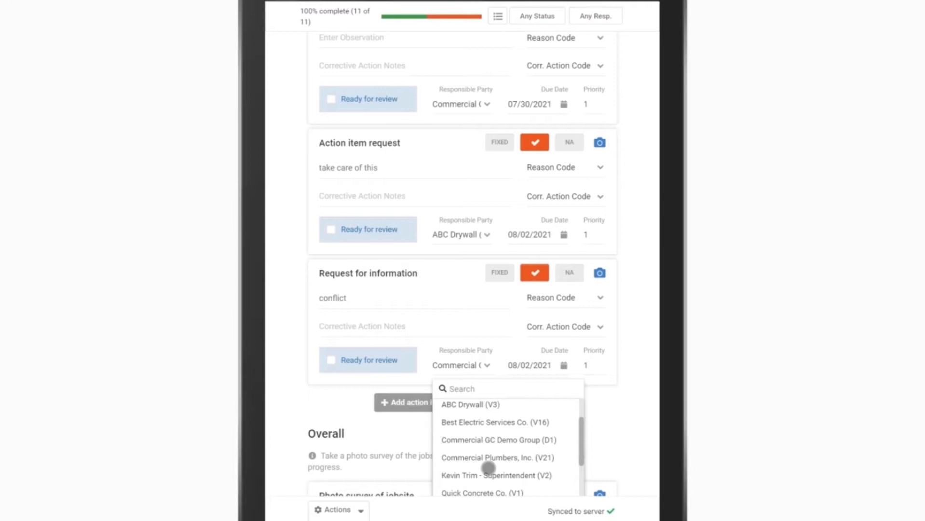
left_click(303, 406)
Step: Create a full inspection copy of the completed QA-Daily Report for reuse as a new report
scroll(306, 406, "down", 5)
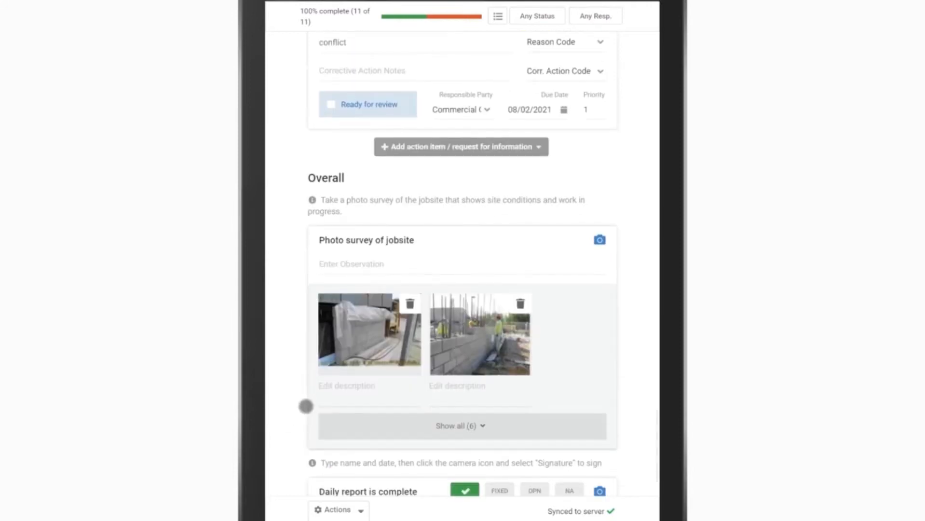
scroll(306, 406, "down", 2)
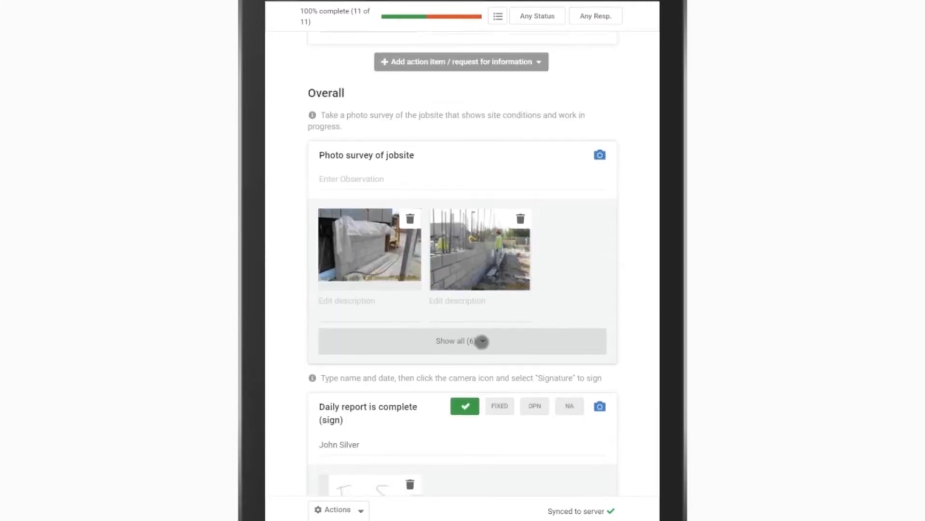
scroll(502, 357, "down", 2)
scroll(501, 365, "down", 2)
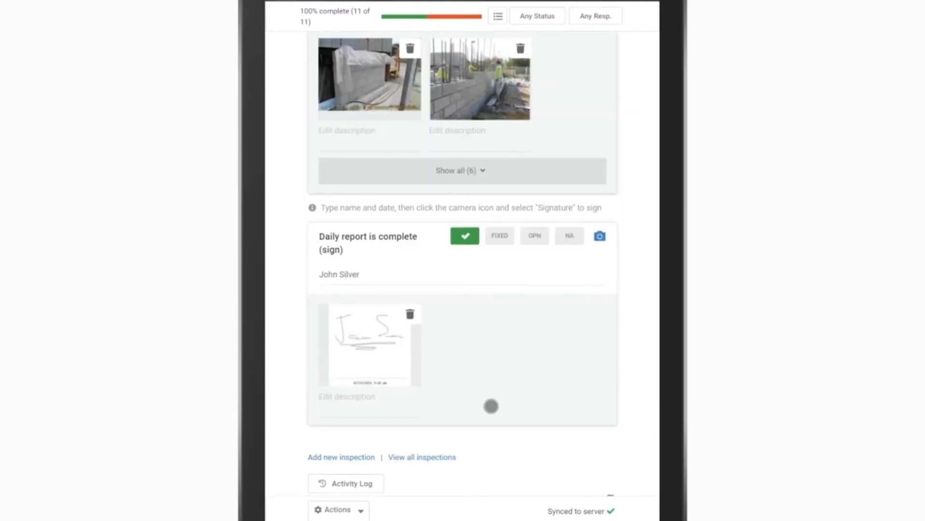
scroll(484, 437, "down", 1)
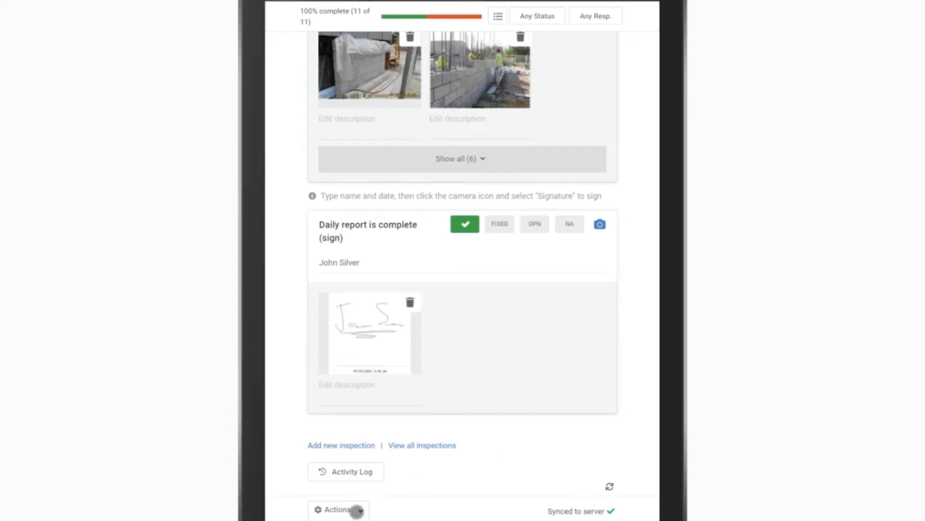
left_click(360, 511)
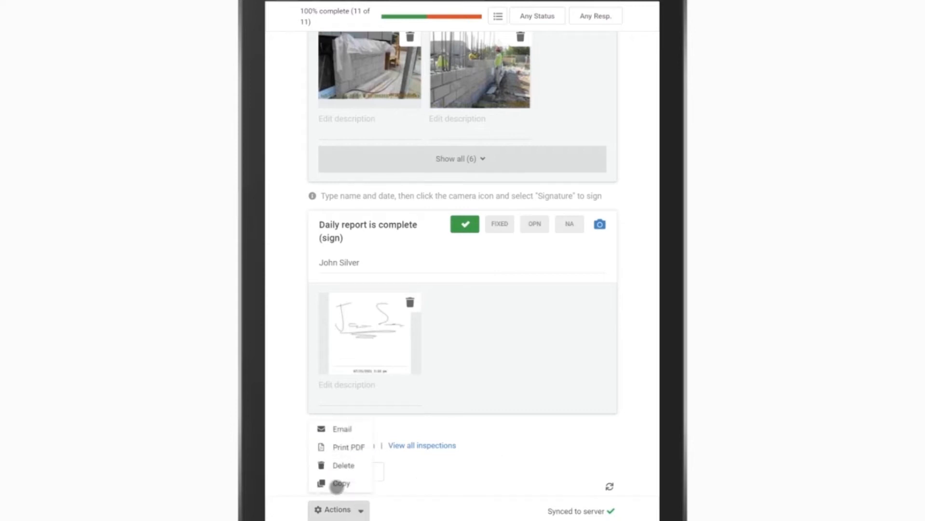
left_click(336, 483)
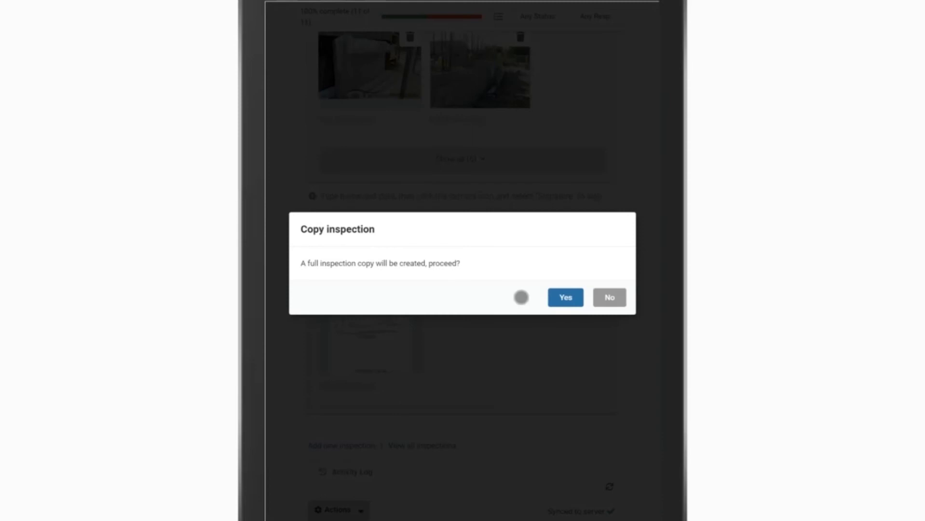
left_click(561, 297)
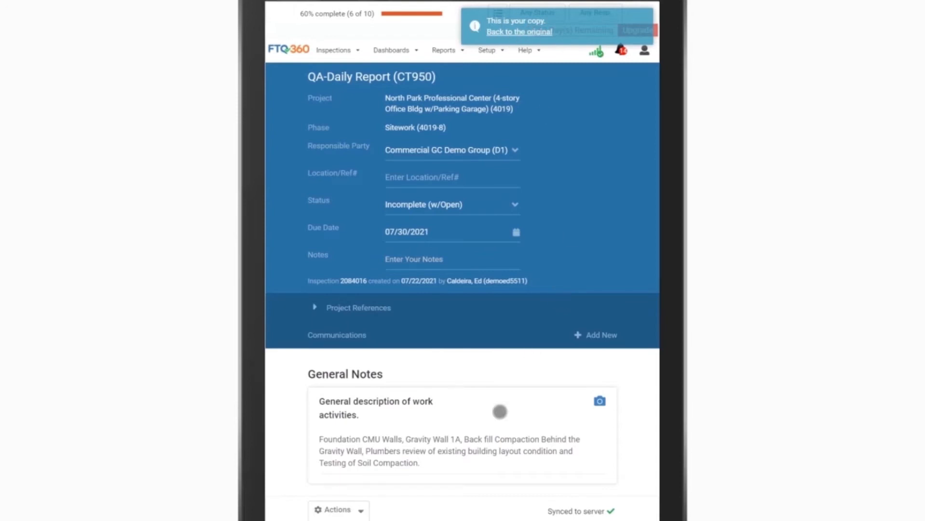
scroll(429, 444, "down", 2)
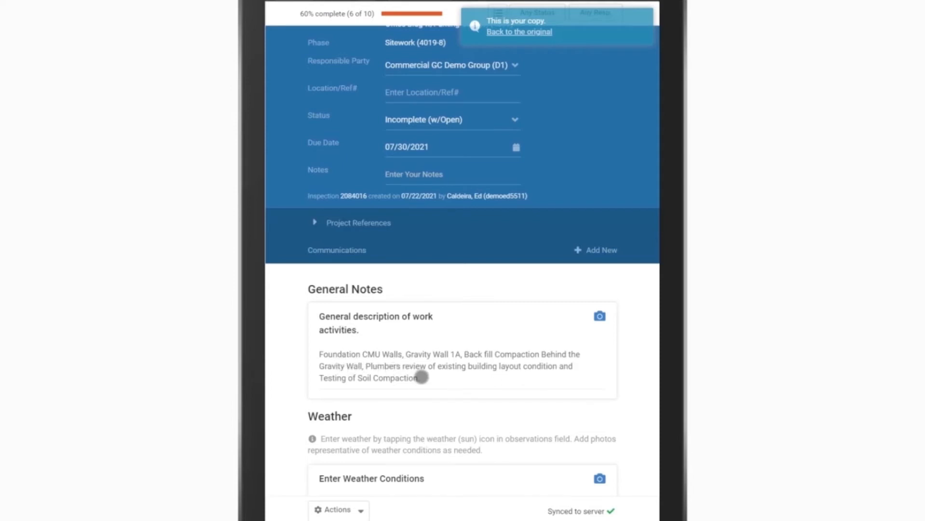
Step: Append "new work started." to the general description of work activities in the copied report
left_click(427, 376)
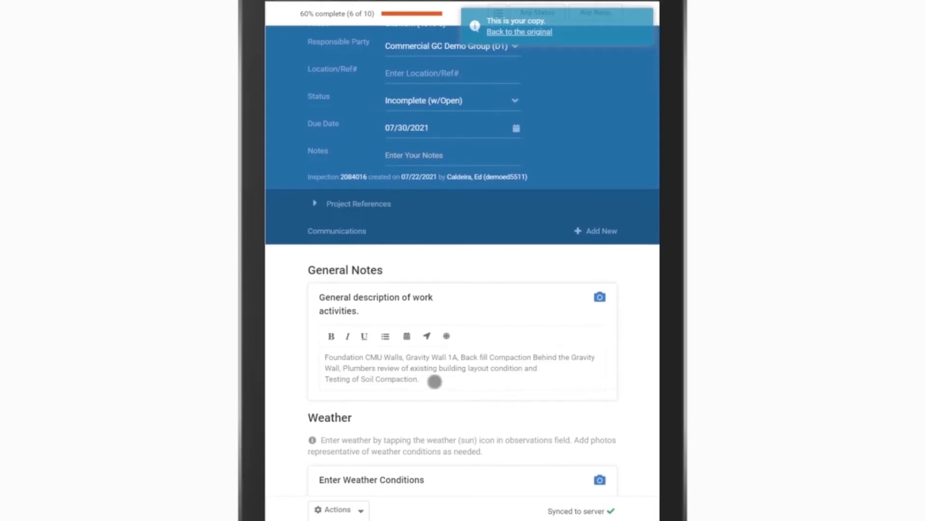
type("new work starte")
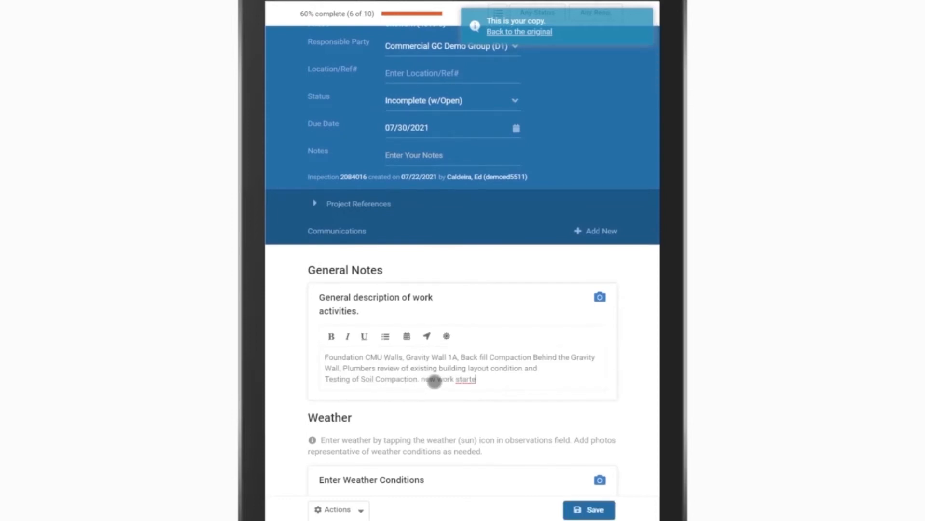
type("d.")
Step: Insert the automatic NOAA weather report into the Enter Weather Conditions observation
scroll(434, 381, "down", 5)
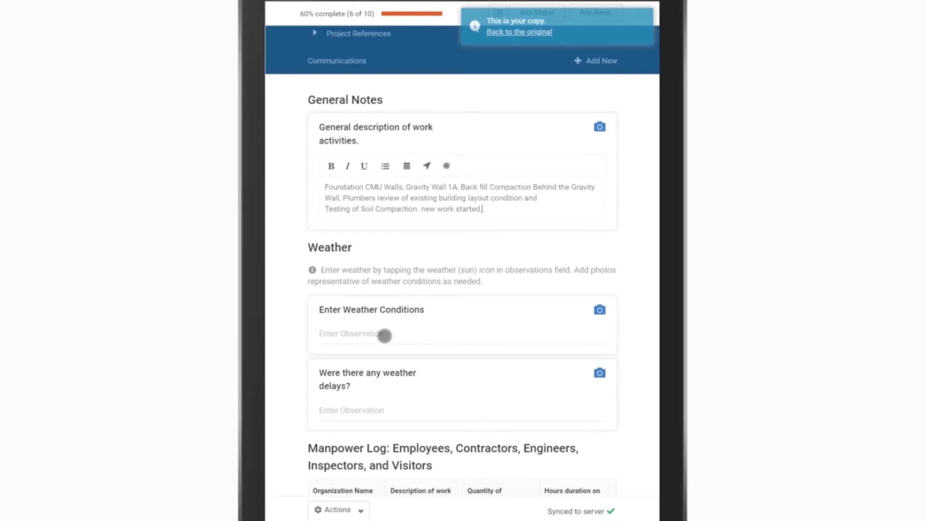
left_click(384, 335)
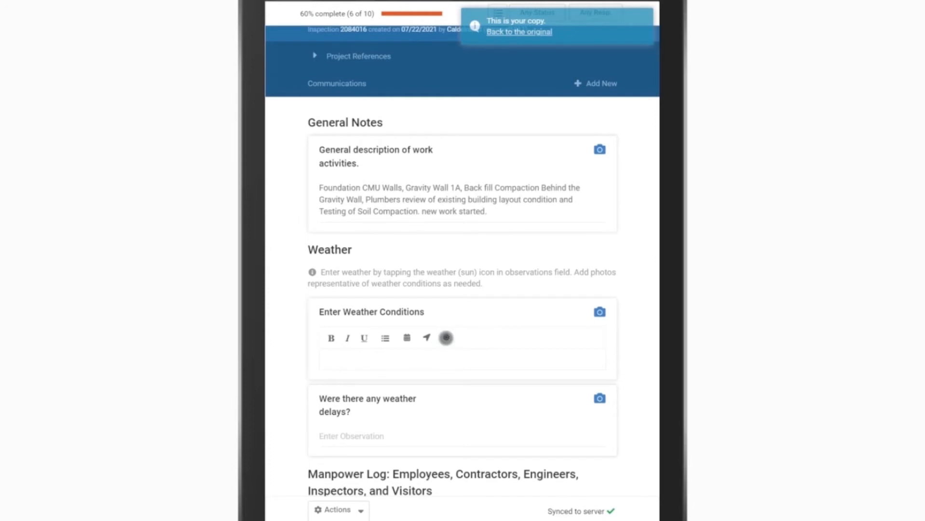
left_click(445, 337)
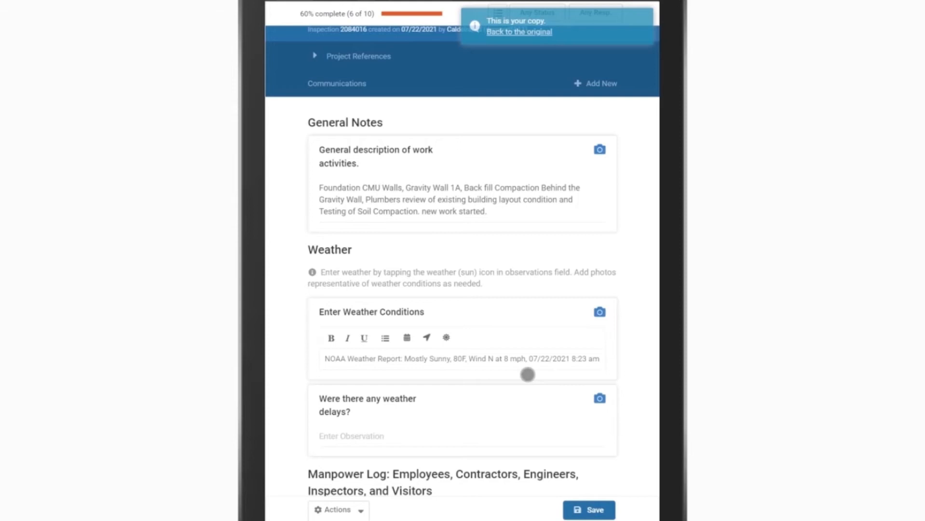
Step: Log 2 personnel and 8 hours on site for both the QA and Superintendent rows of the manpower log
scroll(294, 446, "down", 3)
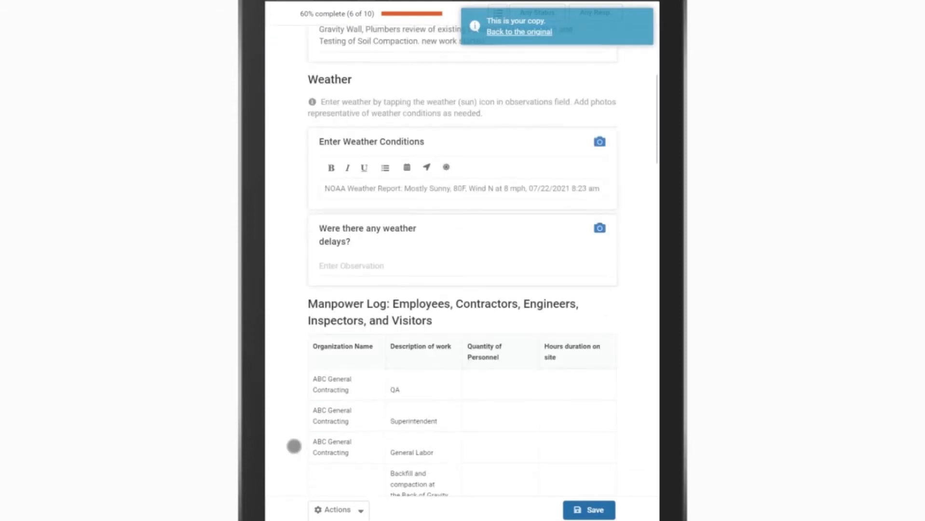
scroll(294, 447, "down", 3)
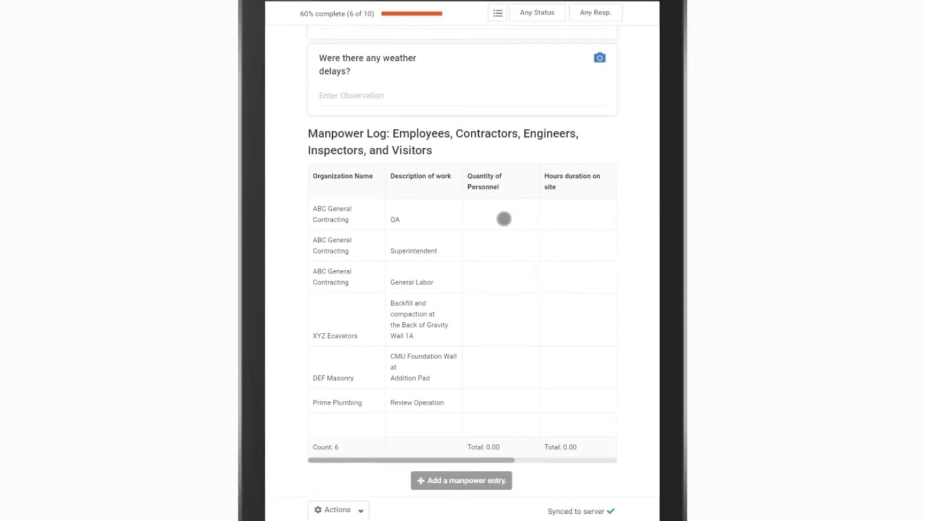
left_click(503, 219)
type("2")
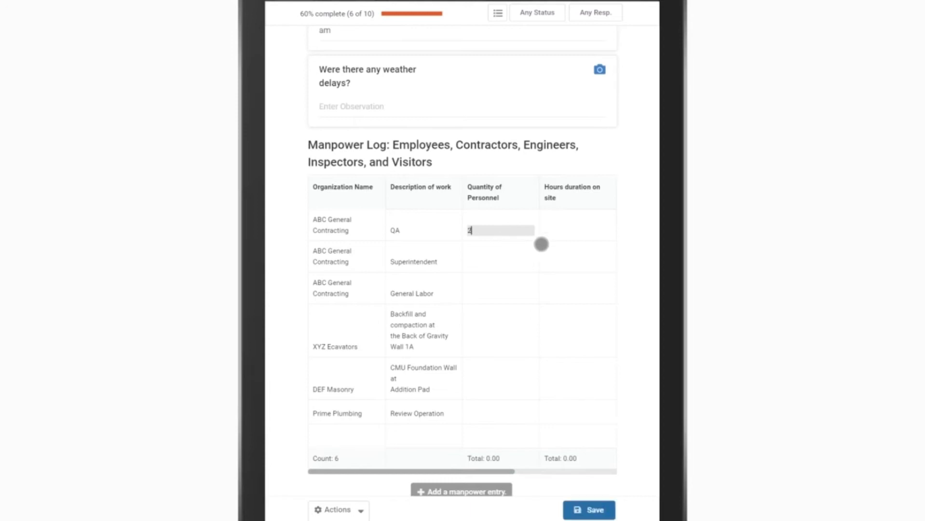
left_click(579, 224)
type("8")
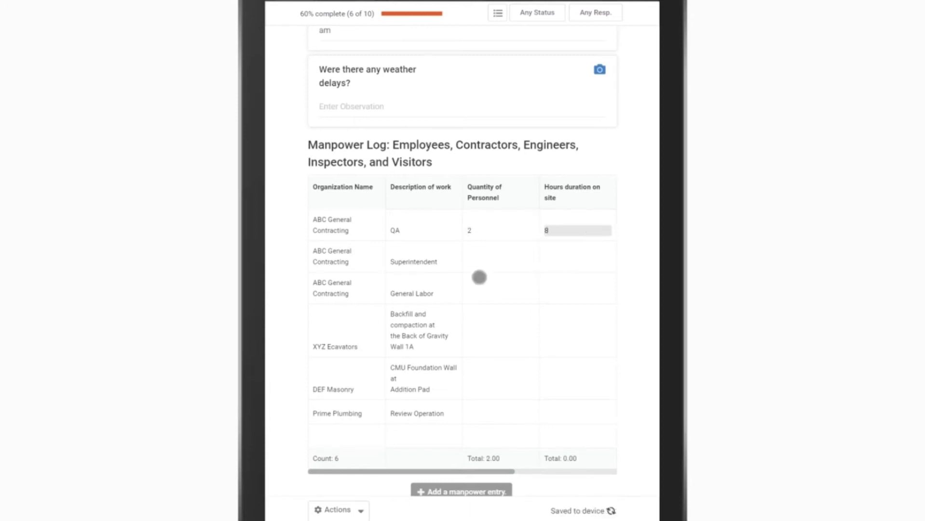
left_click(492, 264)
type("2")
left_click(553, 262)
type("8")
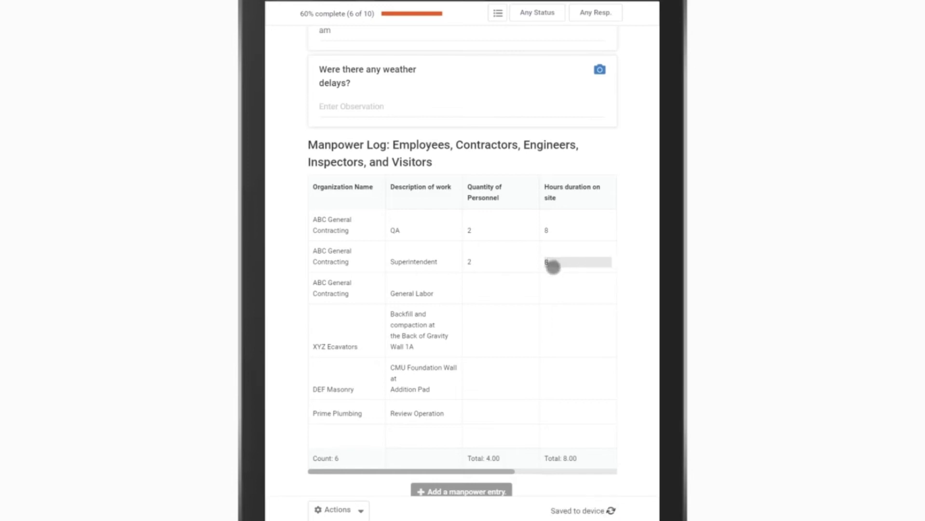
Step: Check the Man-hours column of the manpower log and the Equipment on site table in the copied report
left_click(483, 296)
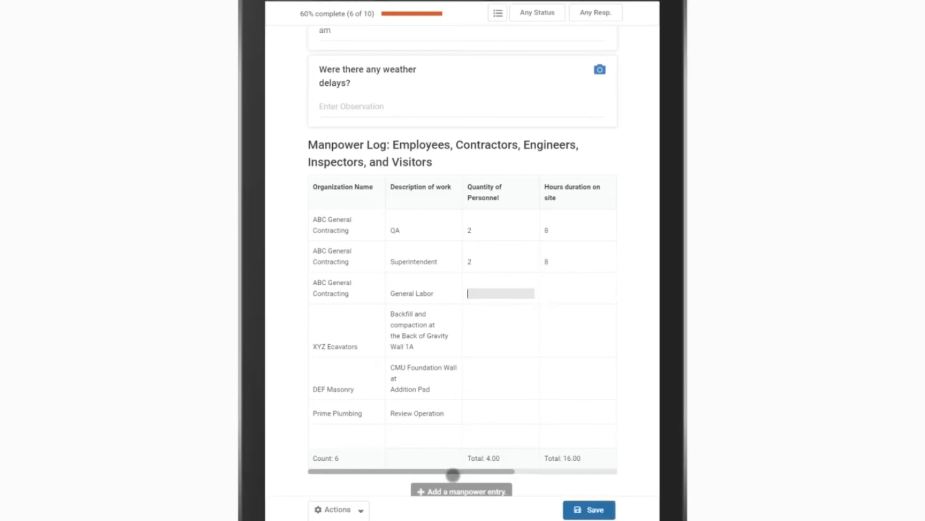
left_click_drag(475, 473, 534, 470)
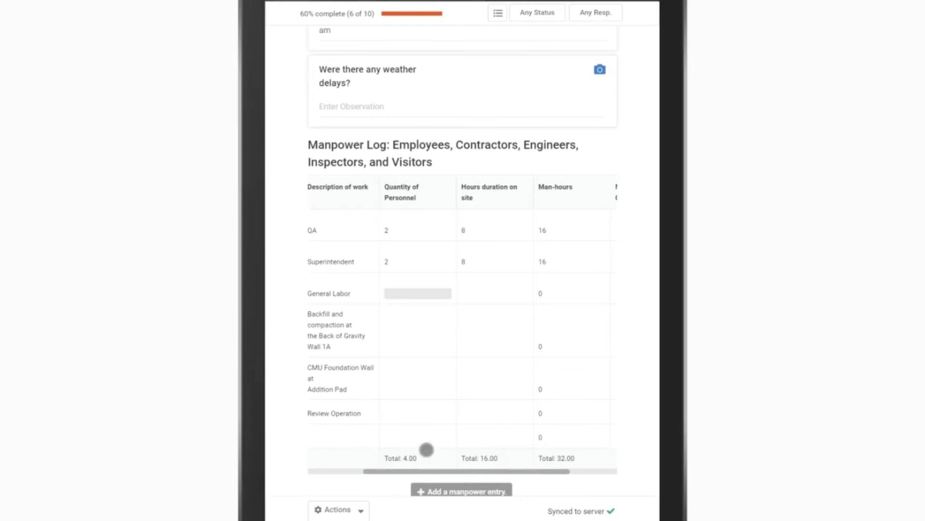
scroll(426, 448, "down", 4)
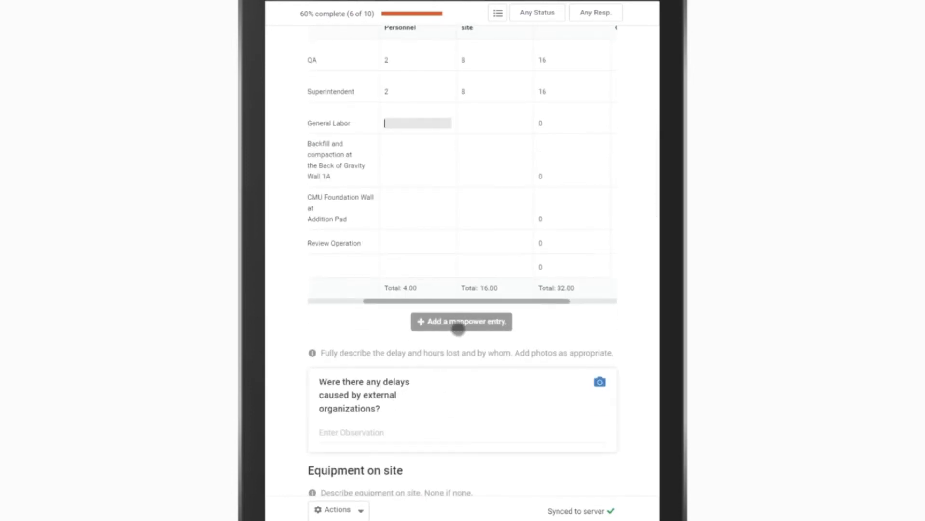
scroll(459, 328, "down", 4)
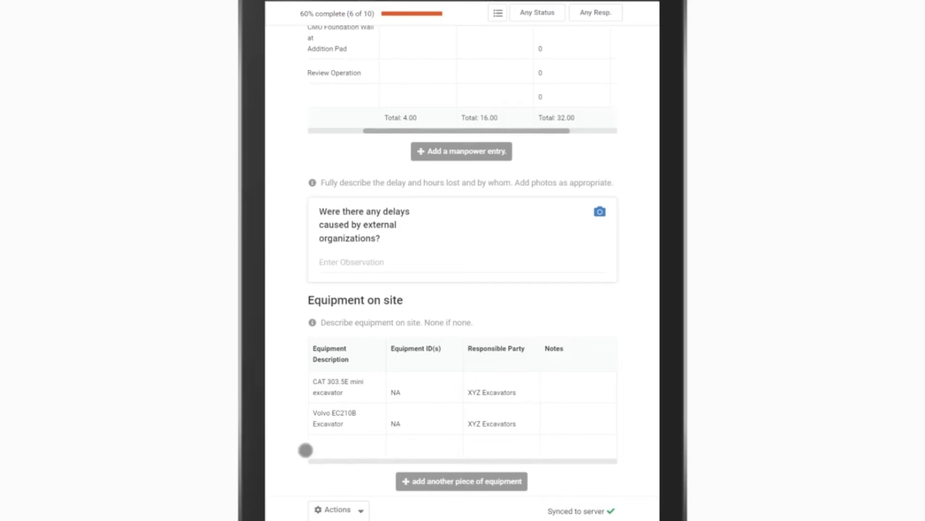
scroll(306, 450, "down", 2)
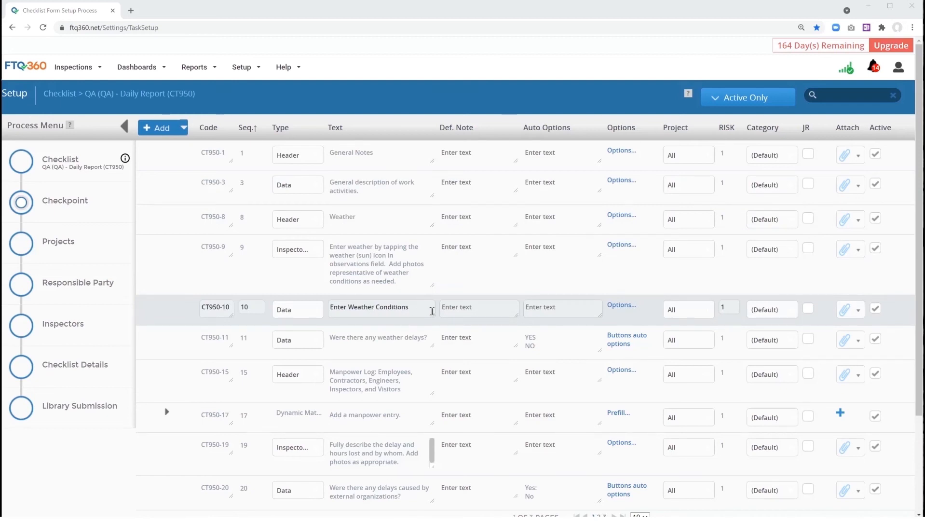
Step: In the QA Daily Report checklist setup, inspect the copy mode of the Enter Weather Conditions checkpoint
left_click(622, 305)
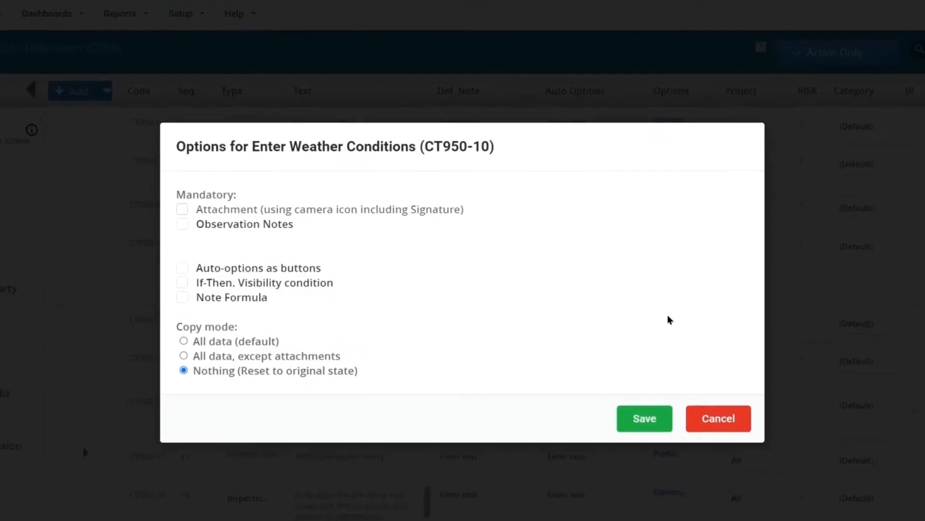
left_click_drag(177, 327, 241, 334)
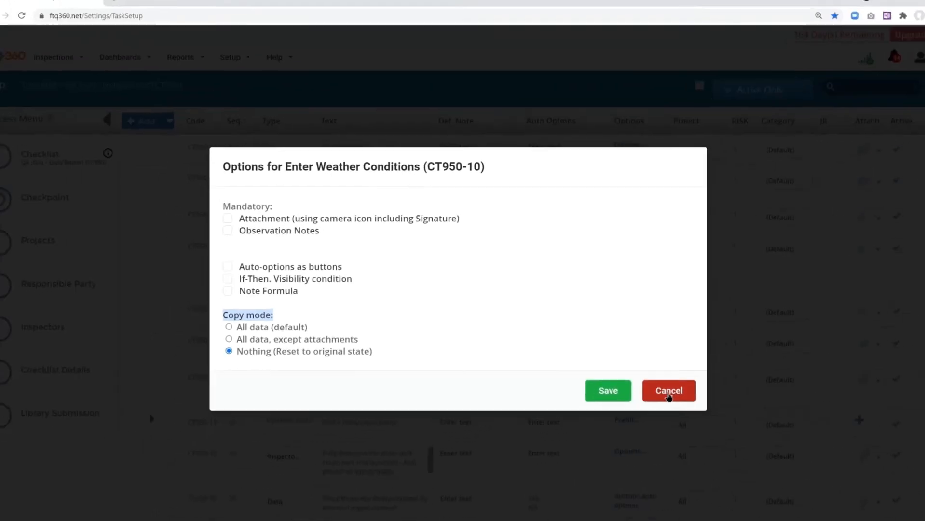
left_click(668, 392)
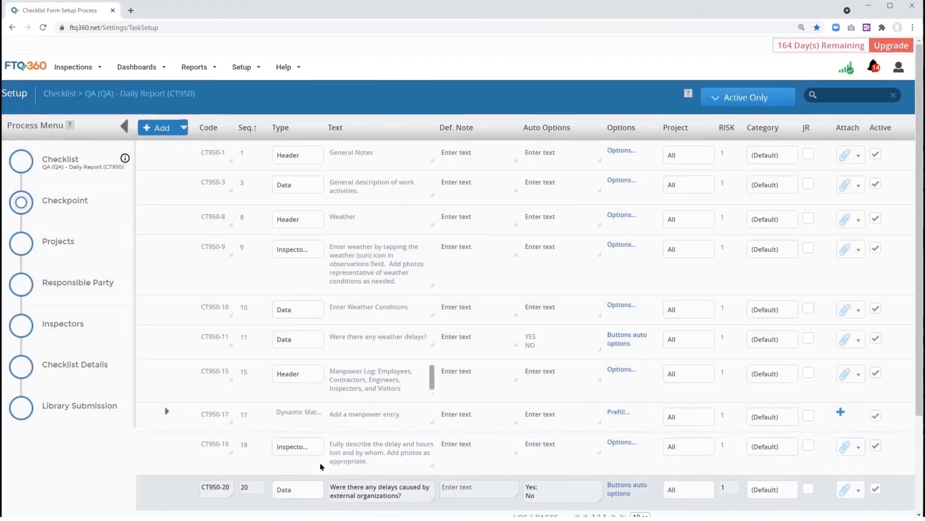
Step: Expand the "Add a manpower entry" matrix and examine its Quantity of Personnel and Hours duration on site columns
scroll(285, 412, "down", 2)
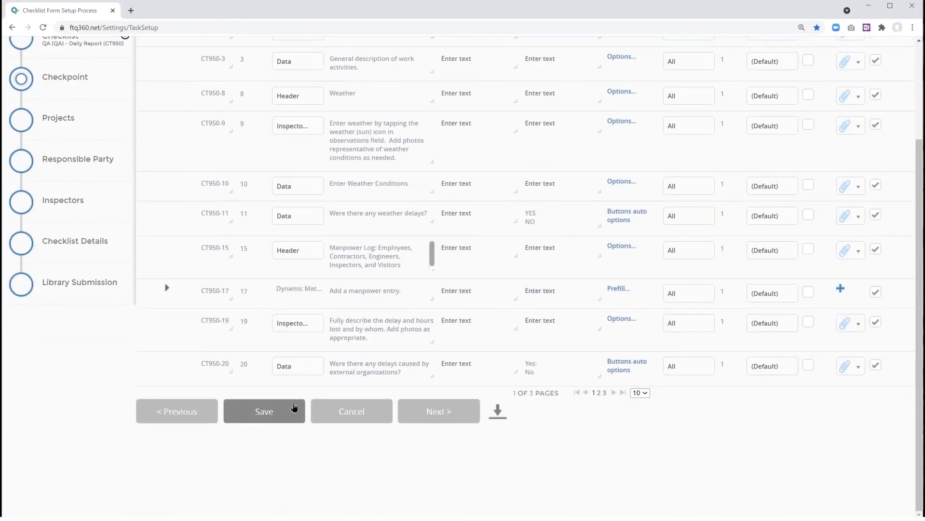
left_click(296, 382)
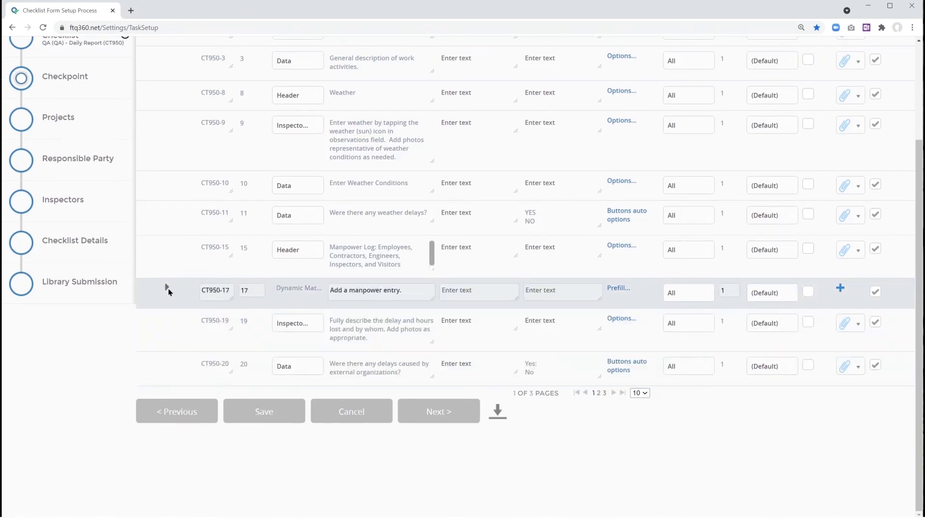
left_click(166, 288)
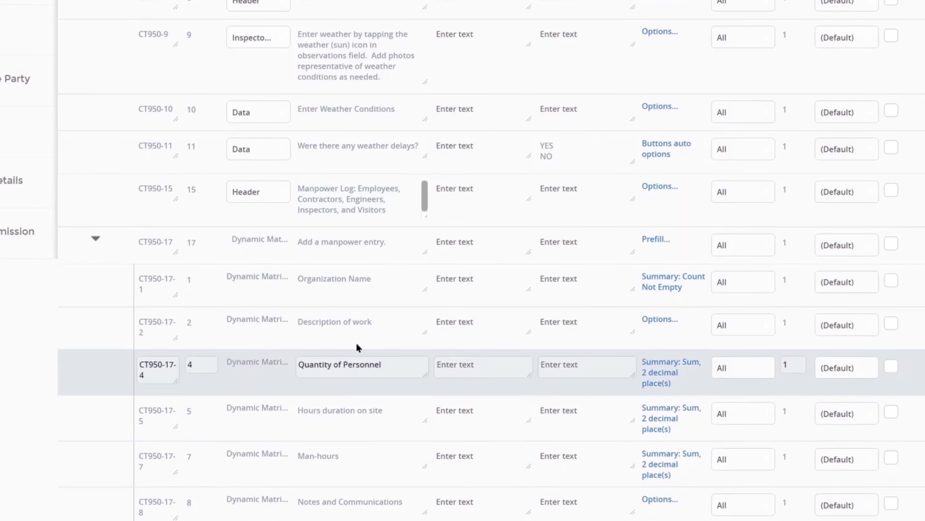
scroll(357, 342, "down", 2)
left_click(369, 272)
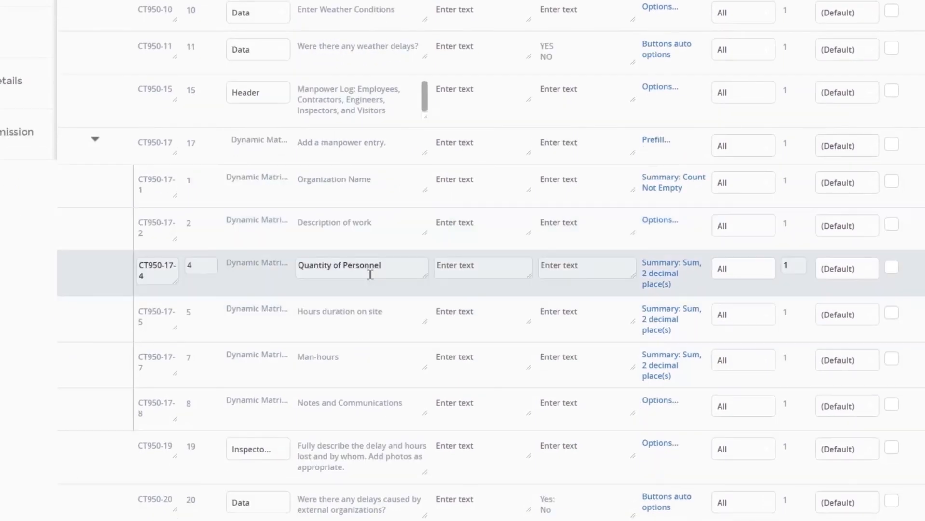
left_click(374, 317)
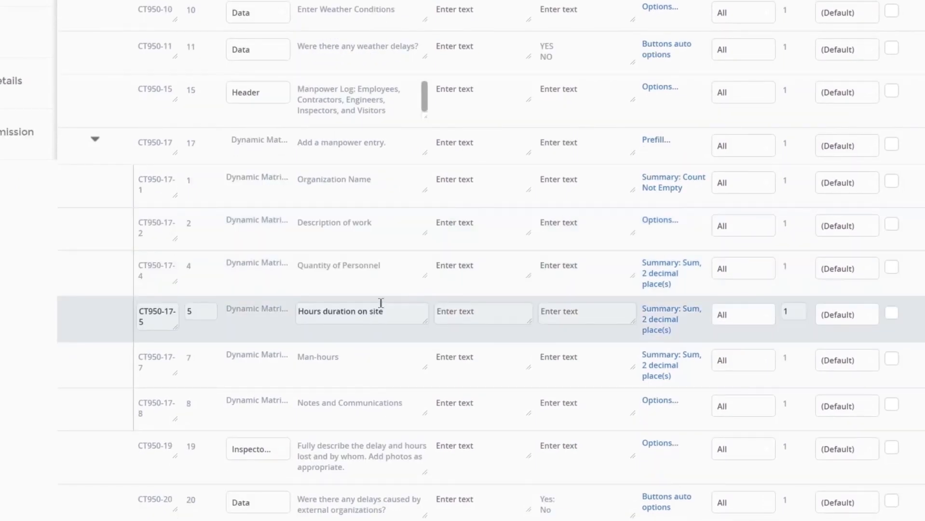
left_click(401, 286)
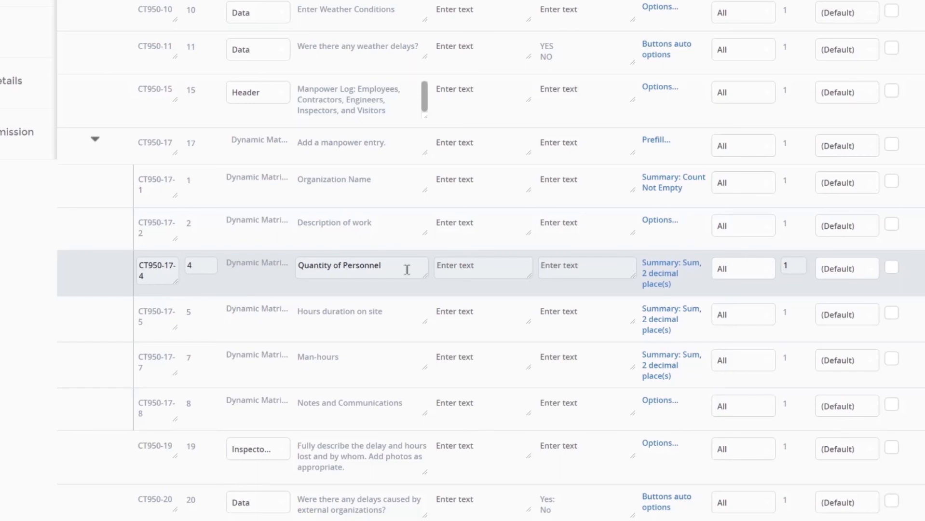
Step: Compare the copy mode options of the Description of work and Quantity of Personnel columns without changing them
left_click(398, 230)
left_click(653, 223)
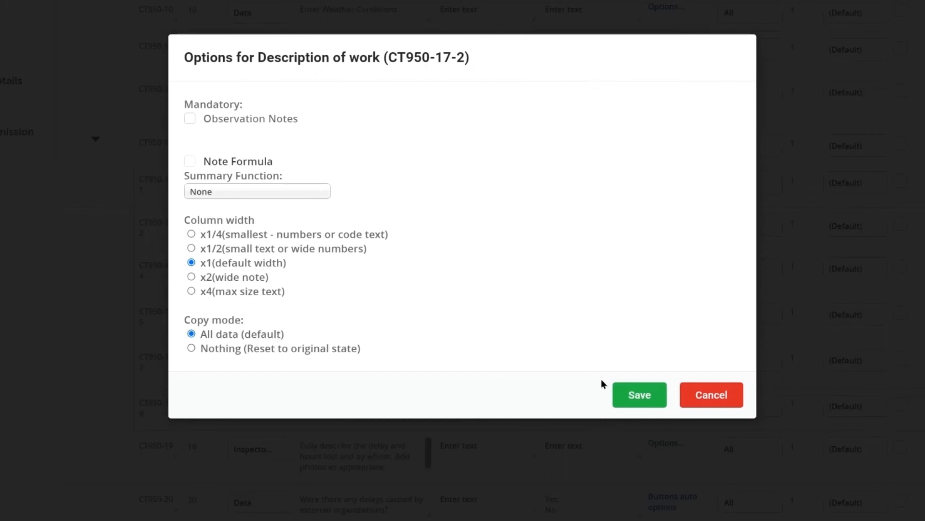
left_click(712, 395)
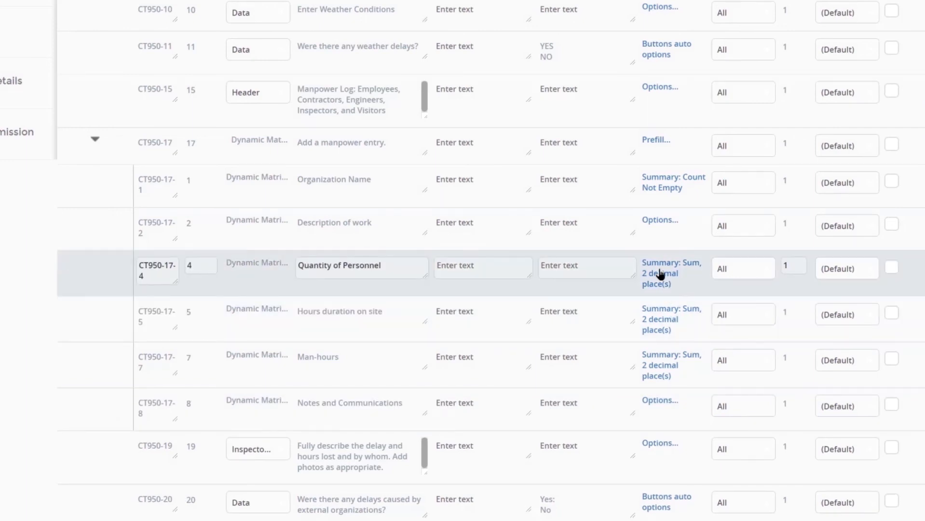
left_click(660, 273)
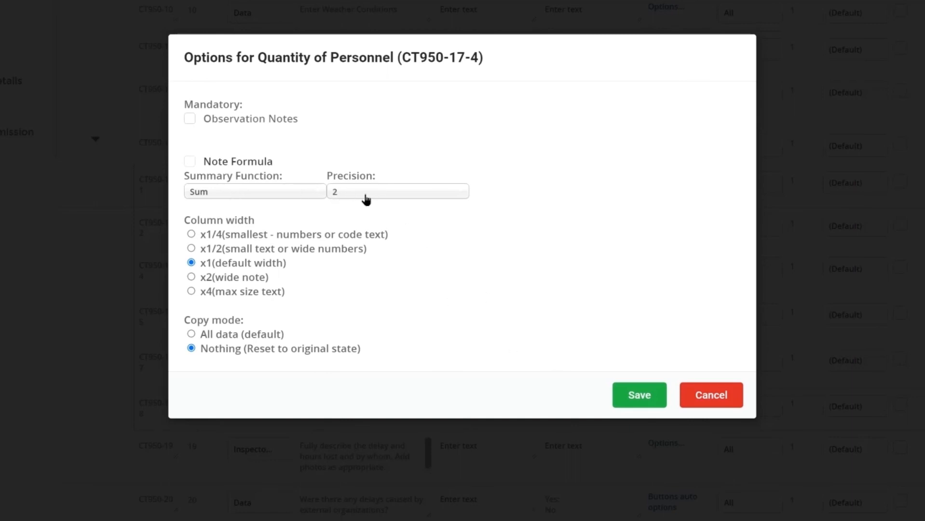
left_click(711, 397)
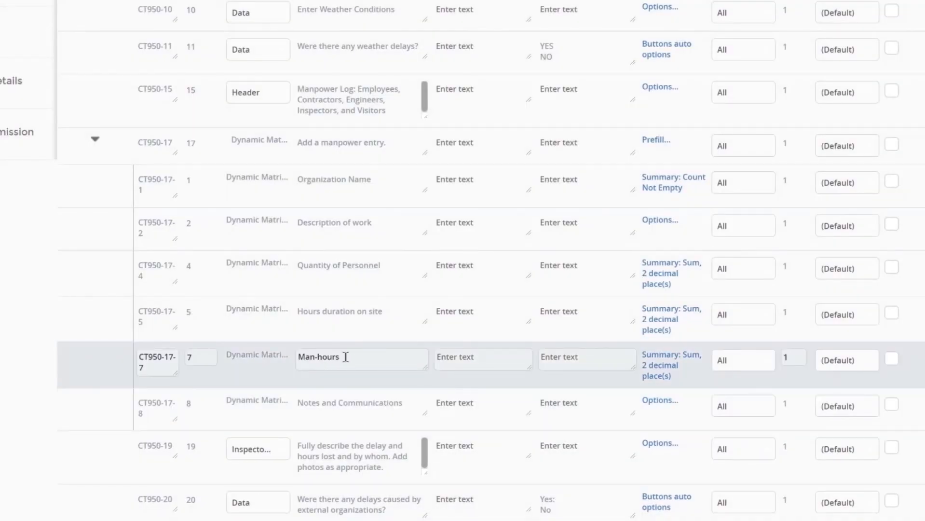
Step: Examine the note formula in the Man-hours column options and leave it unchanged
left_click(655, 366)
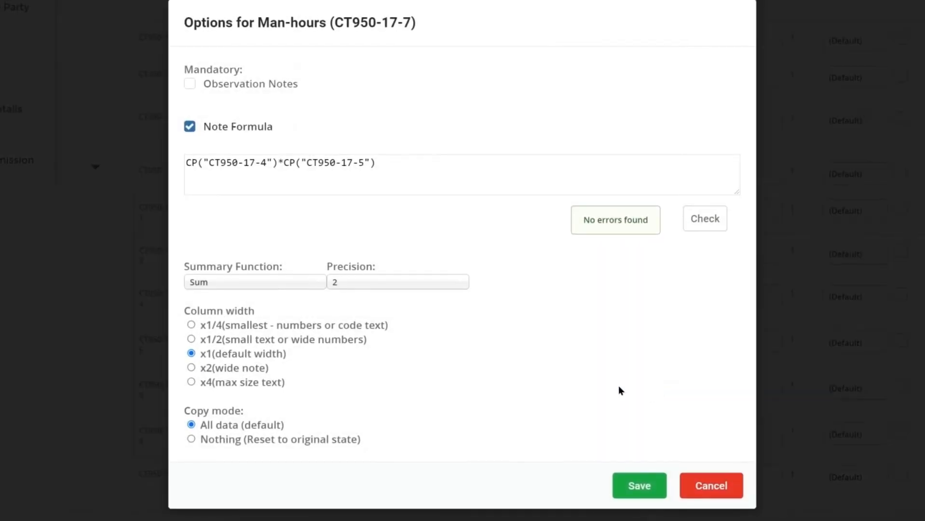
triple_click(390, 164)
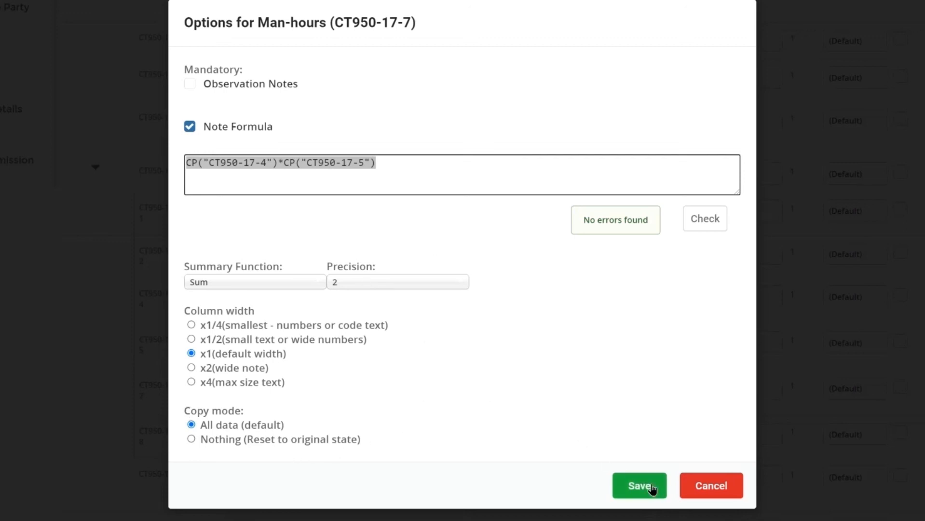
left_click(711, 487)
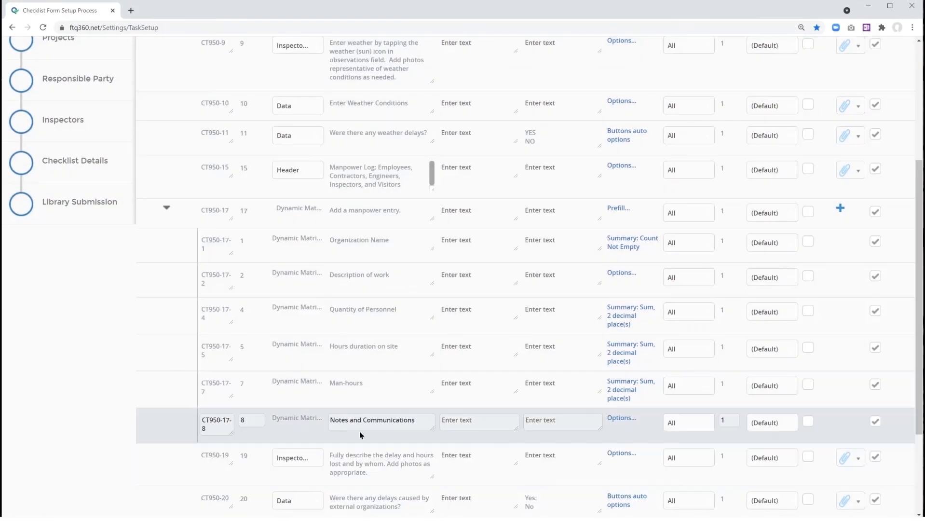
Step: Inspect the copy mode of the "Add bill of lading, photos" checkpoint on the second page, without changing it
left_click(132, 391)
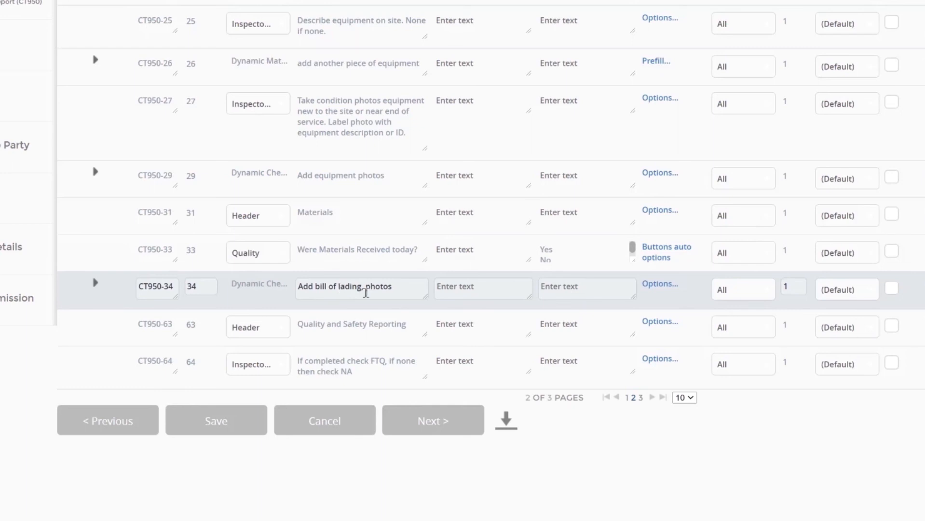
left_click(660, 286)
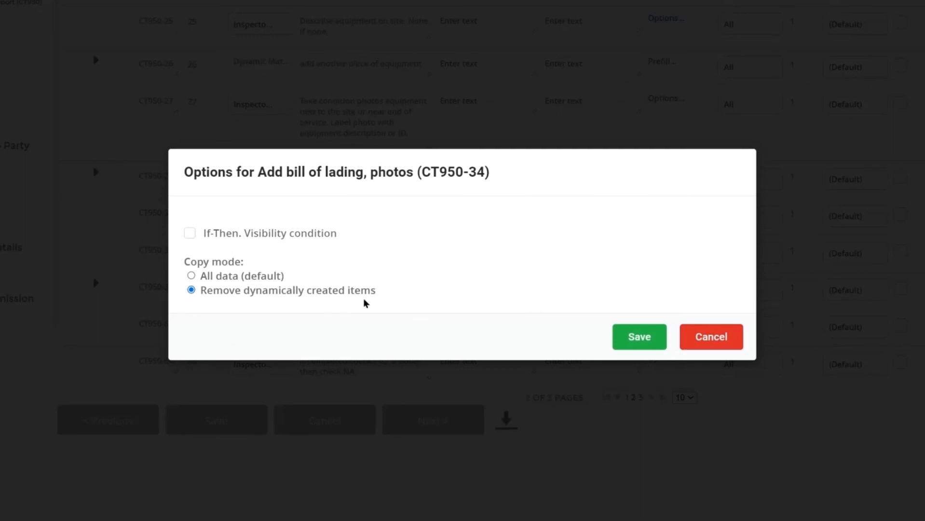
left_click(711, 337)
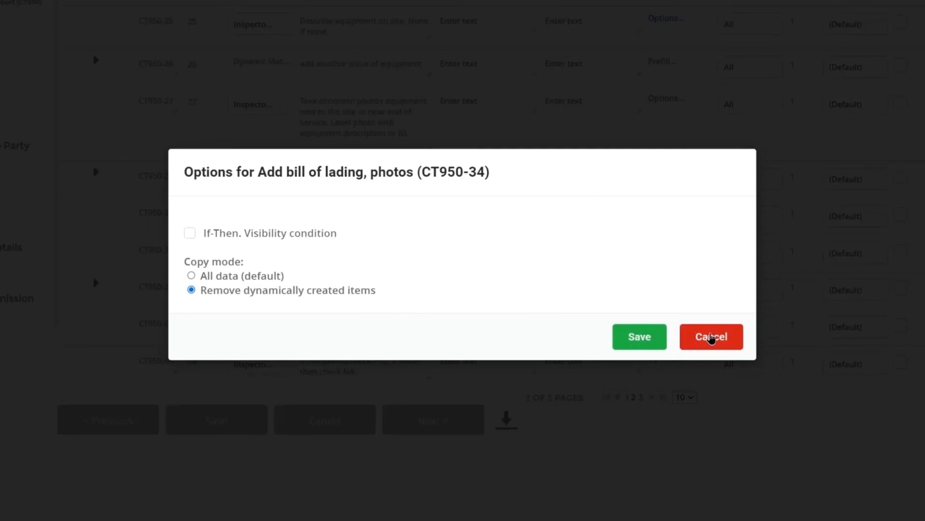